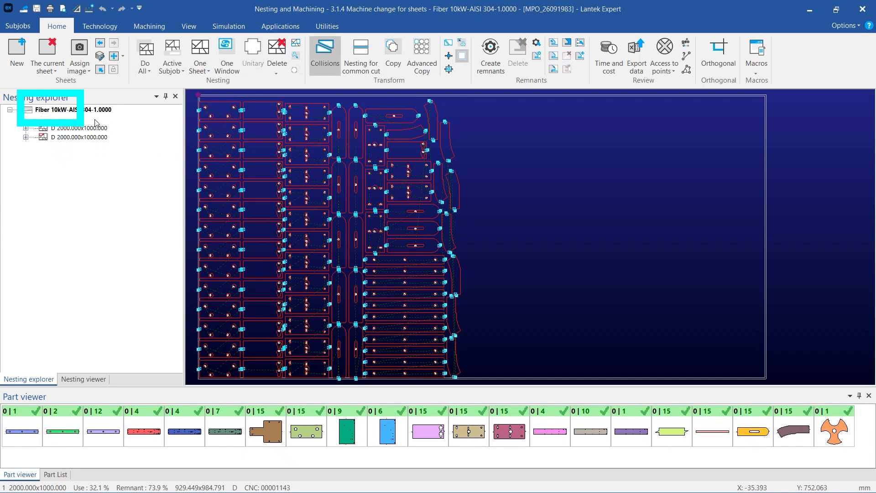
Examine the lead-ins and microjoints on the four nests of the Fiber 10kW subjob.
{"action": "left_click", "coordinate": [96, 119]}
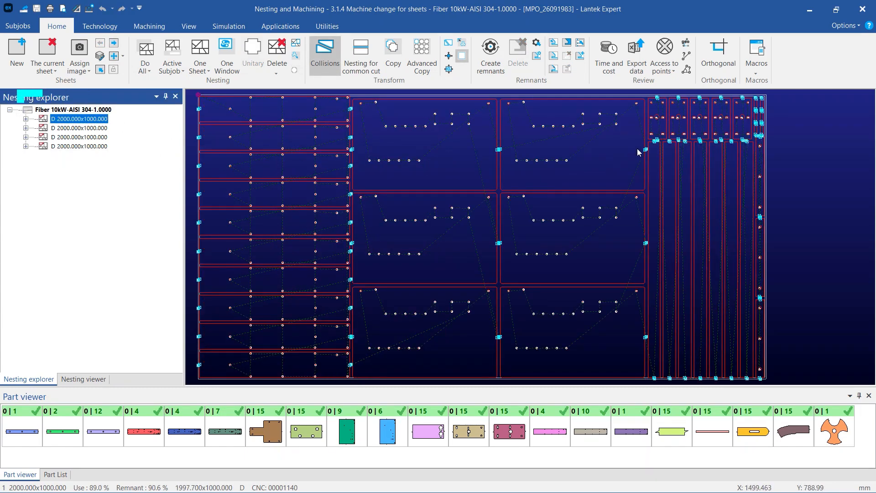
{"action": "scroll", "coordinate": [639, 149], "scroll_direction": "up", "scroll_amount": 5}
{"action": "scroll", "coordinate": [633, 231], "scroll_direction": "up", "scroll_amount": 3}
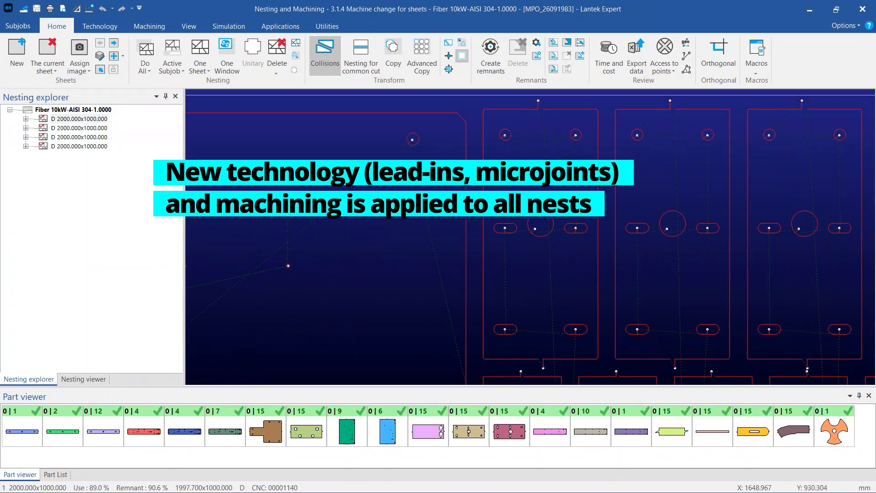
{"action": "scroll", "coordinate": [521, 351], "scroll_direction": "down", "scroll_amount": 8}
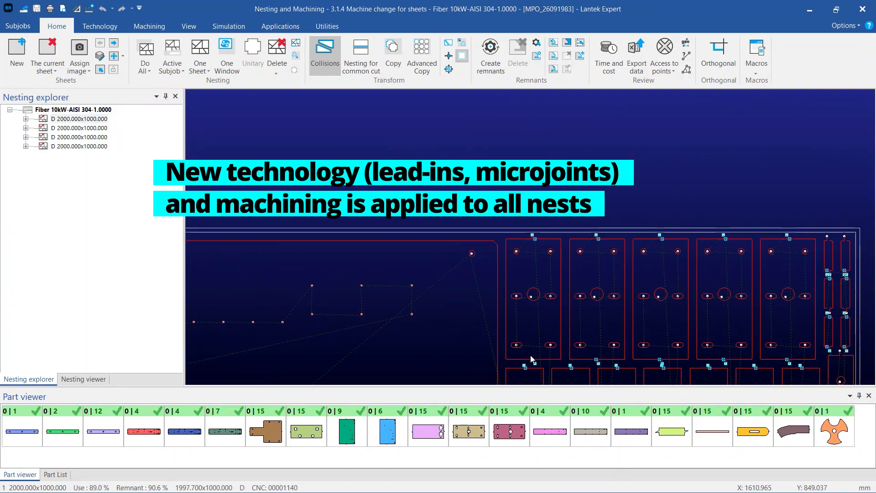
{"action": "left_click", "coordinate": [96, 129]}
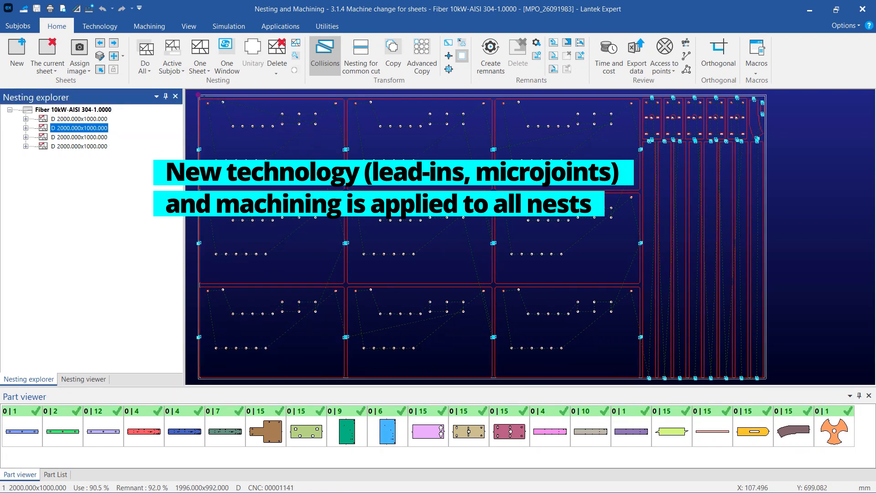
{"action": "left_click", "coordinate": [90, 138]}
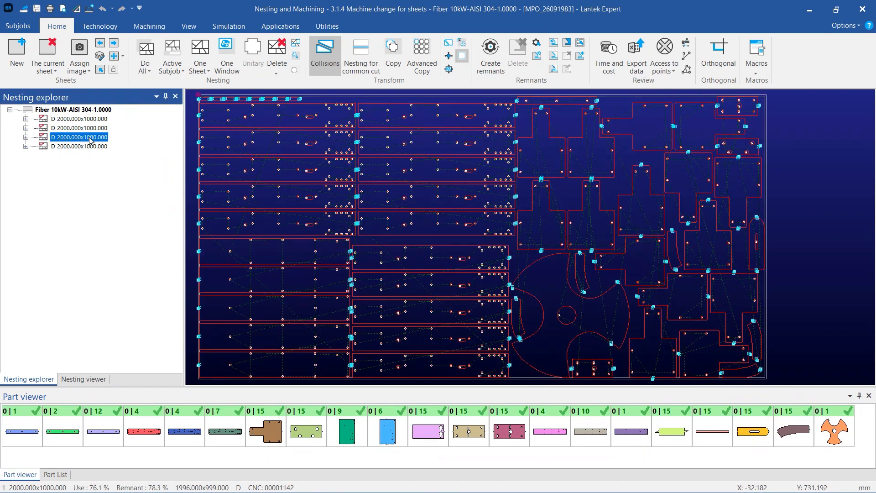
{"action": "left_click", "coordinate": [93, 146]}
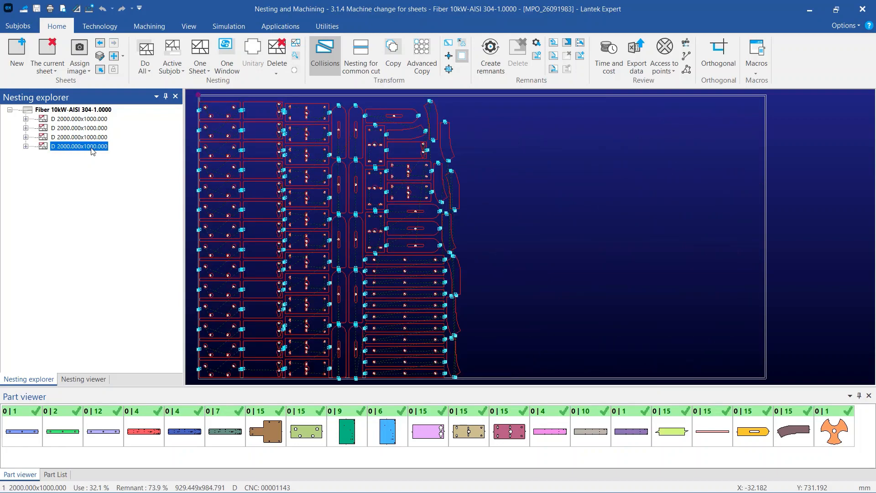
{"action": "scroll", "coordinate": [371, 242], "scroll_direction": "up", "scroll_amount": 5}
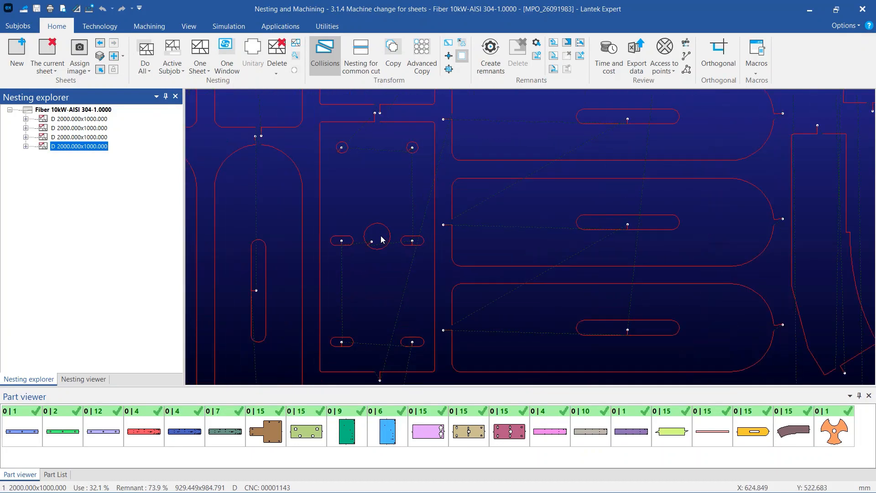
{"action": "scroll", "coordinate": [382, 239], "scroll_direction": "down", "scroll_amount": 5}
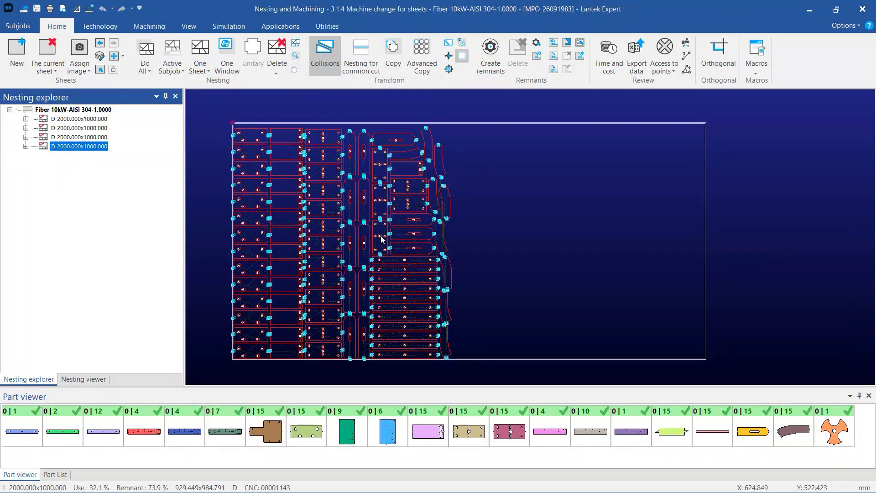
View the CNC program of the last Fiber 10kW nest, then put the text window away.
{"action": "right_click", "coordinate": [77, 148]}
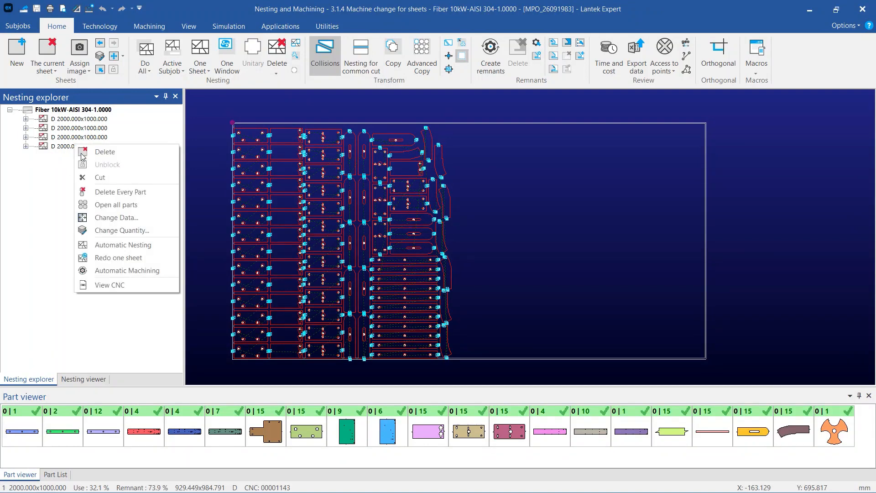
{"action": "left_click", "coordinate": [117, 286]}
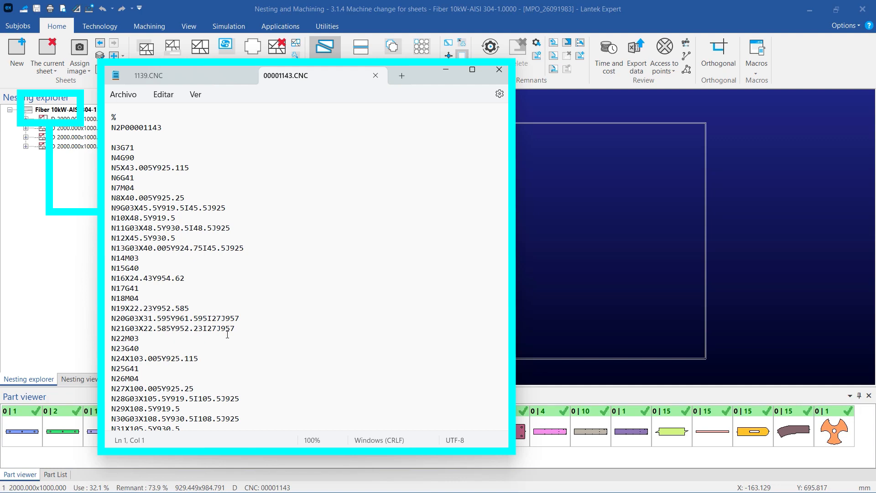
{"action": "left_click", "coordinate": [445, 71]}
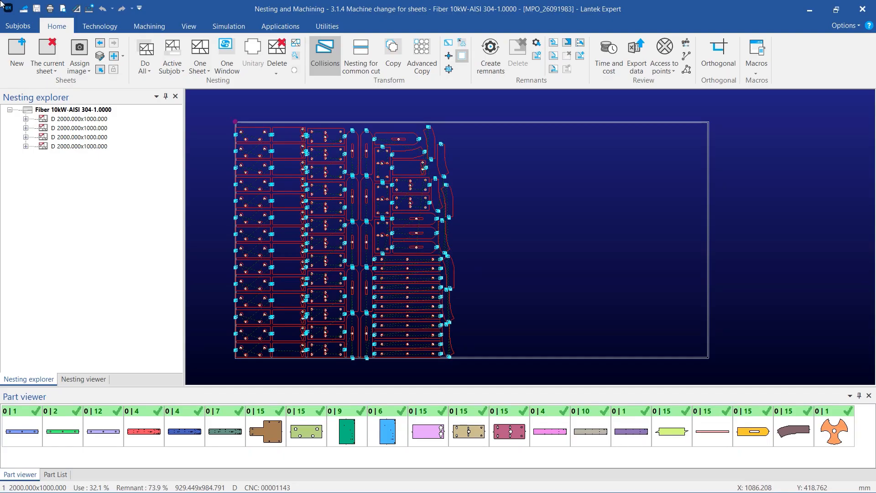
Create a subjob for the CO2 6kW machine with material AISI 304 and thickness 1 mm.
{"action": "right_click", "coordinate": [67, 238]}
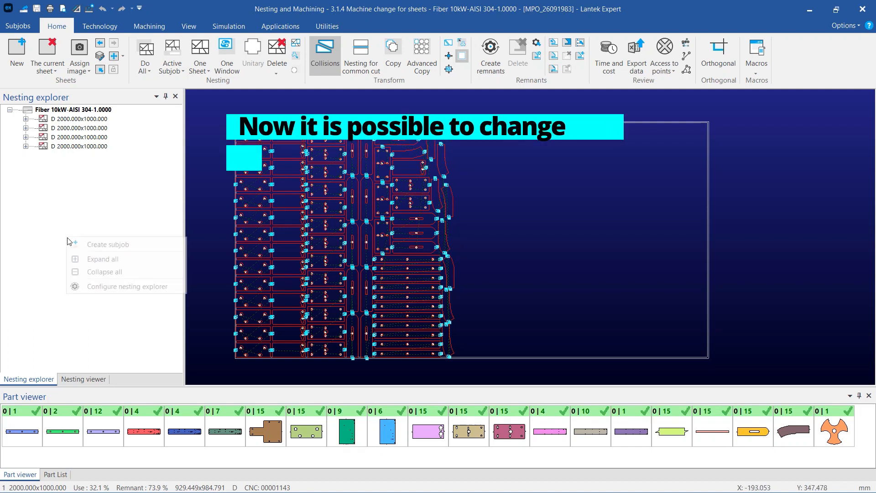
{"action": "left_click", "coordinate": [96, 243]}
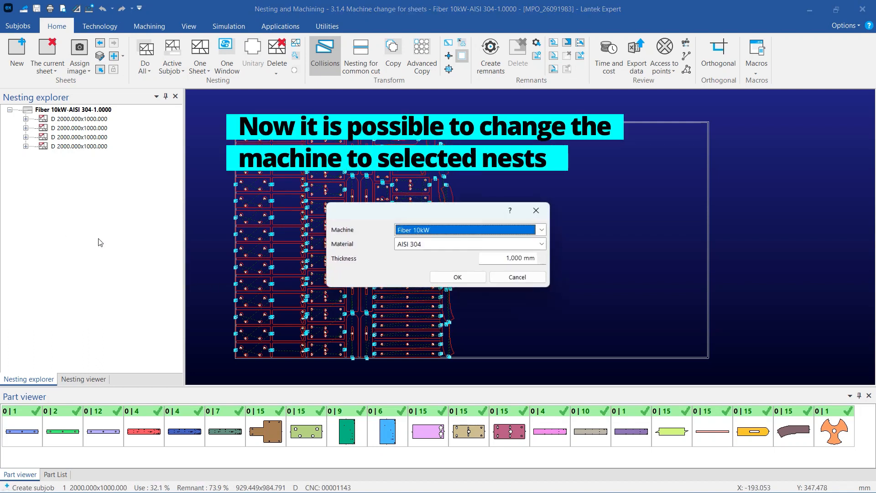
{"action": "left_click", "coordinate": [432, 232]}
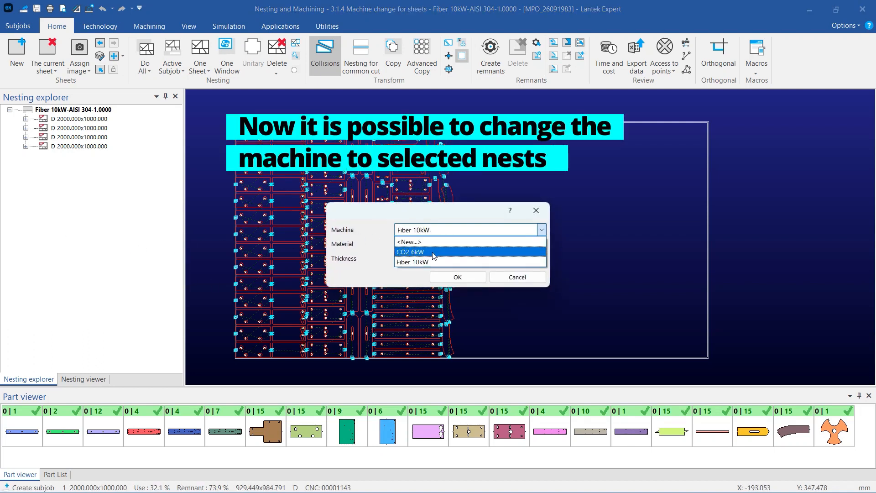
{"action": "left_click", "coordinate": [433, 250]}
{"action": "left_click", "coordinate": [459, 277]}
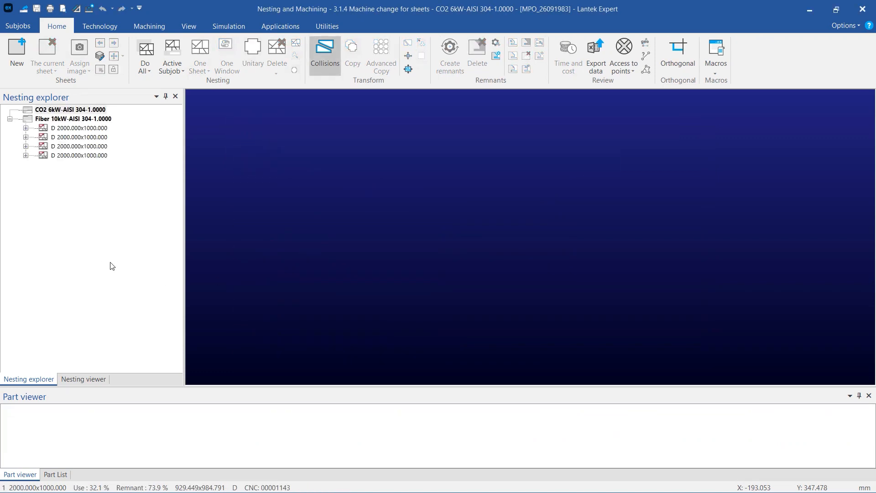
Move the last two Fiber 10kW nests to the CO2 6kW subjob, using Regenerate, Automatic Machining and Save.
{"action": "left_click", "coordinate": [80, 146]}
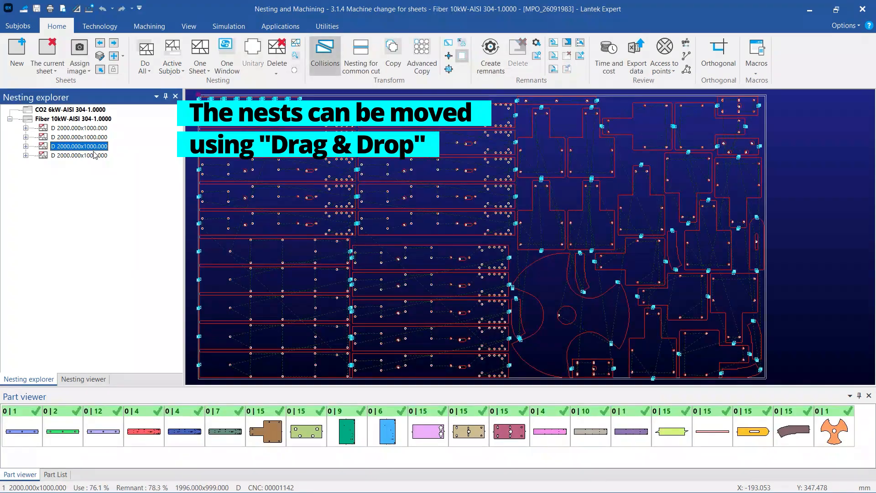
{"action": "left_click", "coordinate": [94, 155], "text": "ctrl"}
{"action": "left_click_drag", "start_coordinate": [95, 155], "coordinate": [97, 110]}
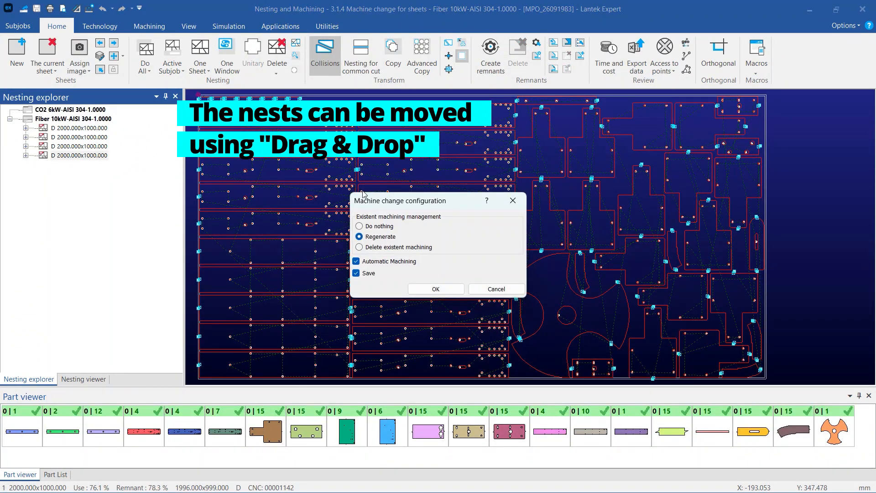
{"action": "left_click", "coordinate": [442, 291]}
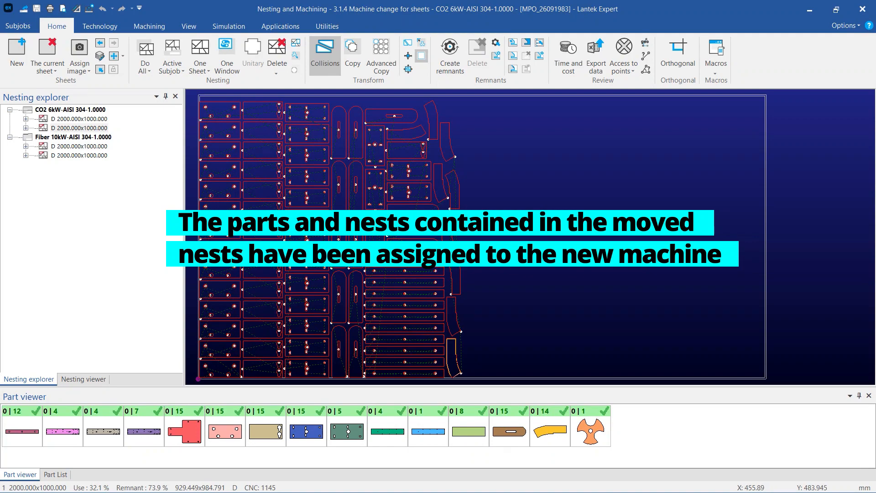
Look through the five sheets of the Lantek laser subjob to check their contours.
{"action": "left_click", "coordinate": [87, 120]}
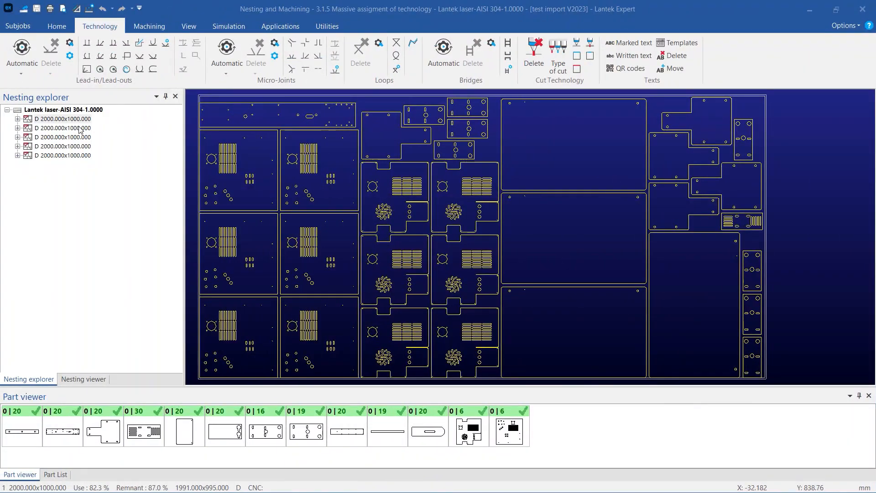
{"action": "left_click", "coordinate": [80, 129]}
{"action": "left_click", "coordinate": [80, 137]}
{"action": "left_click", "coordinate": [80, 146]}
{"action": "left_click", "coordinate": [80, 156]}
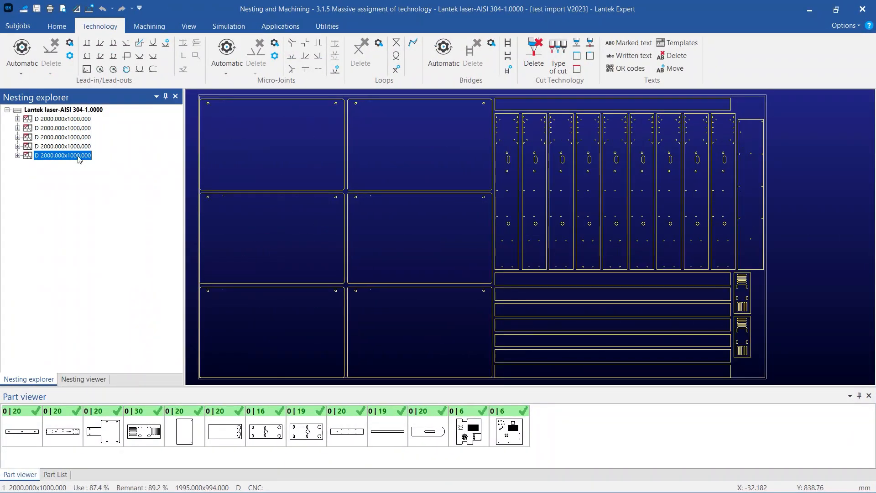
Apply automatic lead-ins/lead-outs to the whole active subjob and inspect them on several sheets.
{"action": "left_click", "coordinate": [32, 72]}
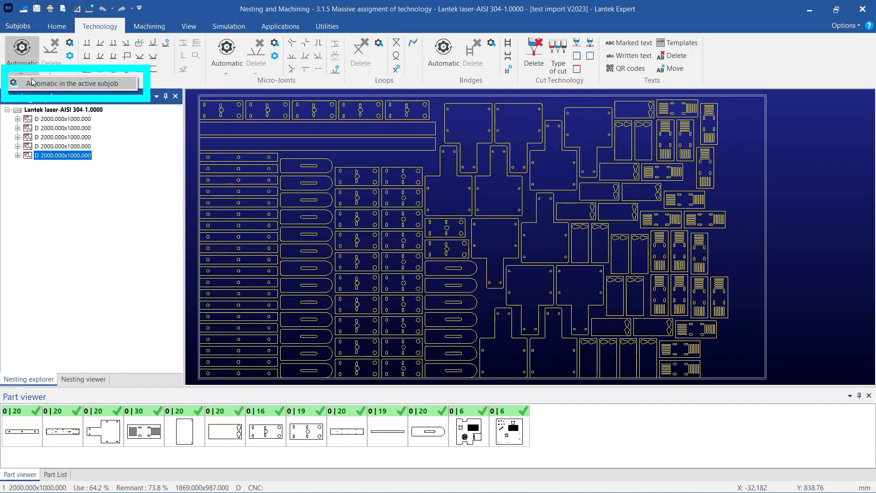
{"action": "left_click", "coordinate": [32, 83]}
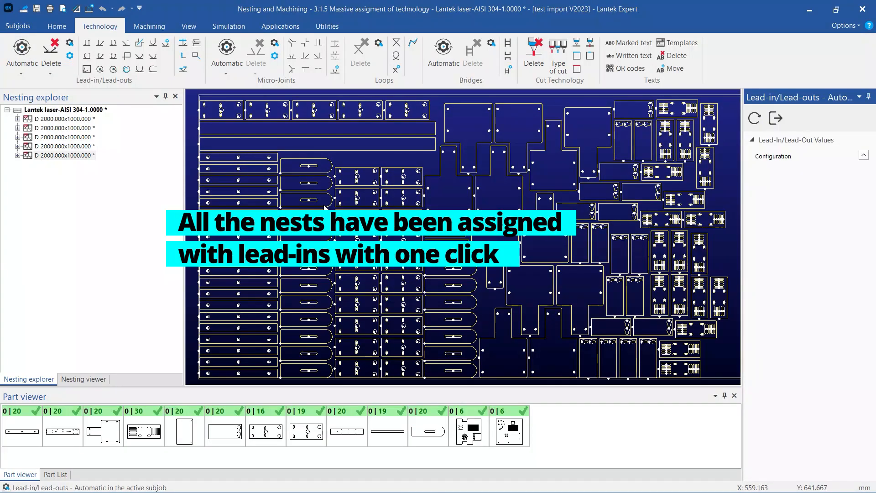
{"action": "left_click", "coordinate": [89, 146]}
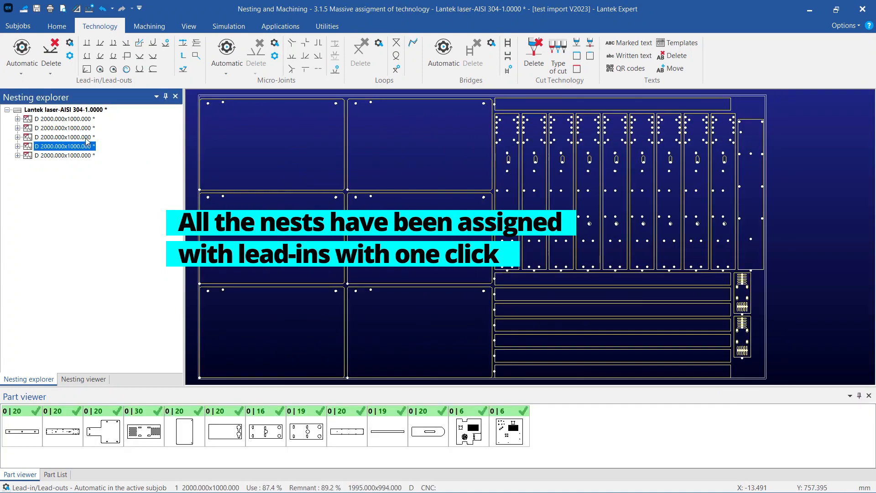
{"action": "left_click", "coordinate": [84, 137]}
{"action": "left_click", "coordinate": [76, 119]}
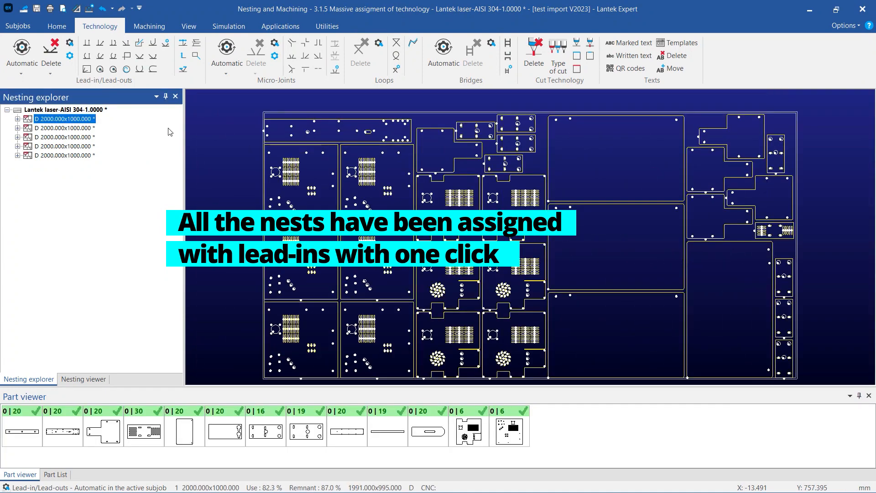
{"action": "scroll", "coordinate": [369, 154], "scroll_direction": "up", "scroll_amount": 5}
{"action": "scroll", "coordinate": [370, 154], "scroll_direction": "down", "scroll_amount": 6}
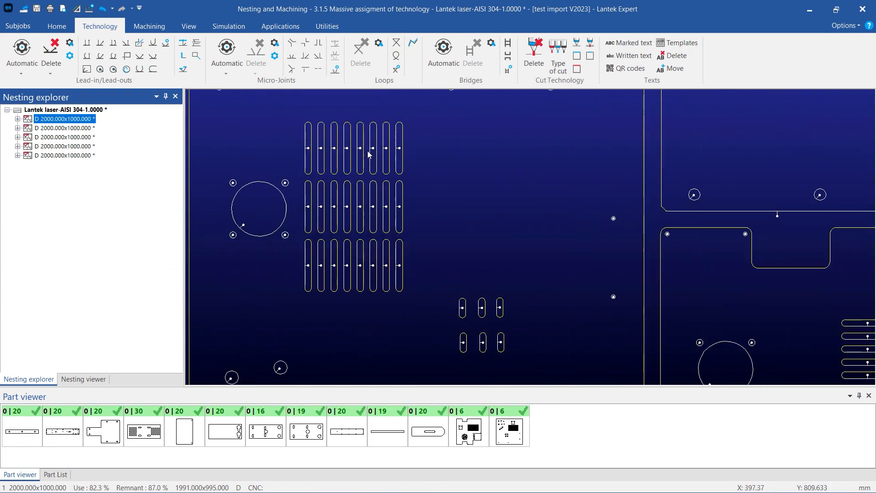
Delete the lead-ins/lead-outs in the active subjob and check the last two sheets.
{"action": "left_click", "coordinate": [50, 71]}
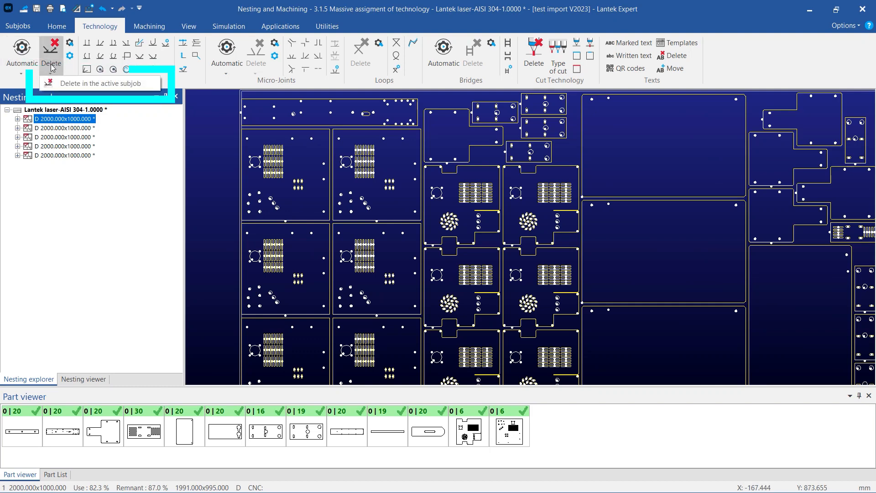
{"action": "left_click", "coordinate": [56, 84]}
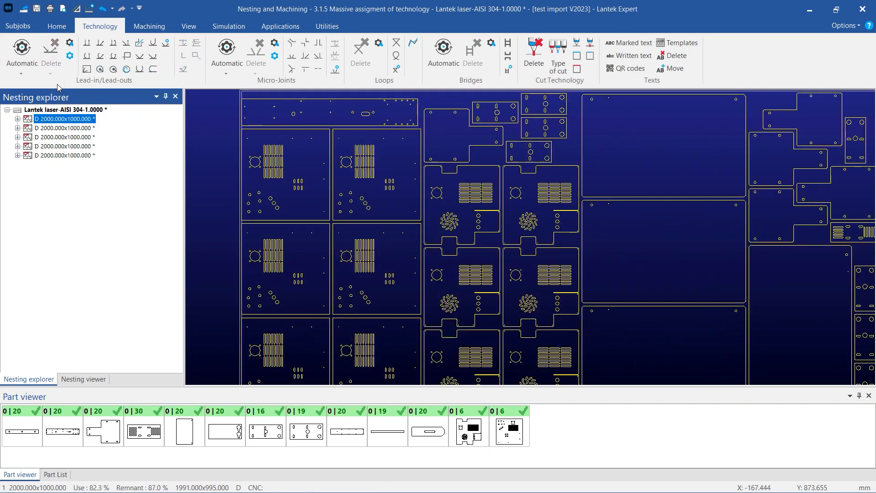
{"action": "left_click", "coordinate": [74, 146]}
{"action": "left_click", "coordinate": [74, 156]}
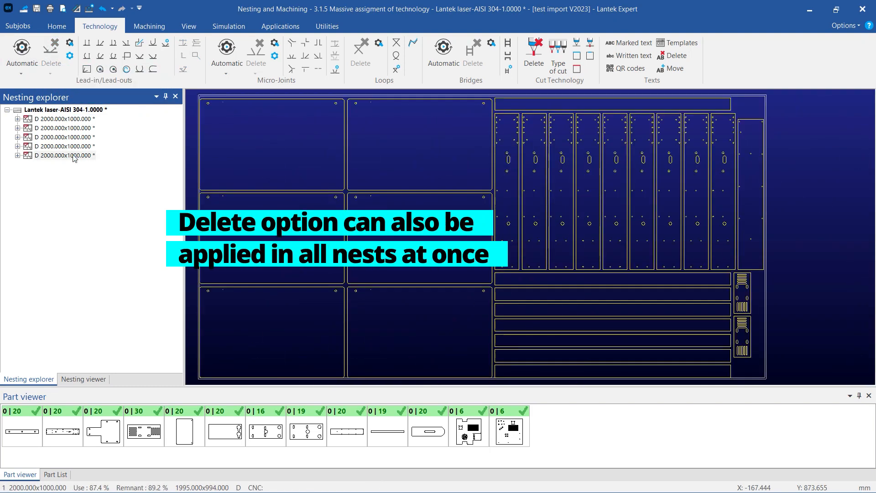
Add a semi-automatic lead-in at a slot's rounded end for all the same contours on every sheet of the subjob, and inspect the first sheet.
{"action": "left_click", "coordinate": [69, 44]}
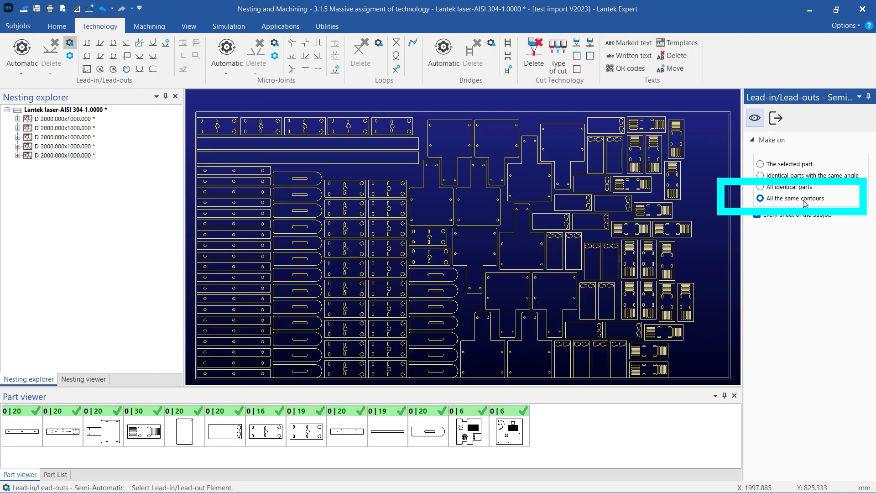
{"action": "scroll", "coordinate": [612, 185], "scroll_direction": "up", "scroll_amount": 10}
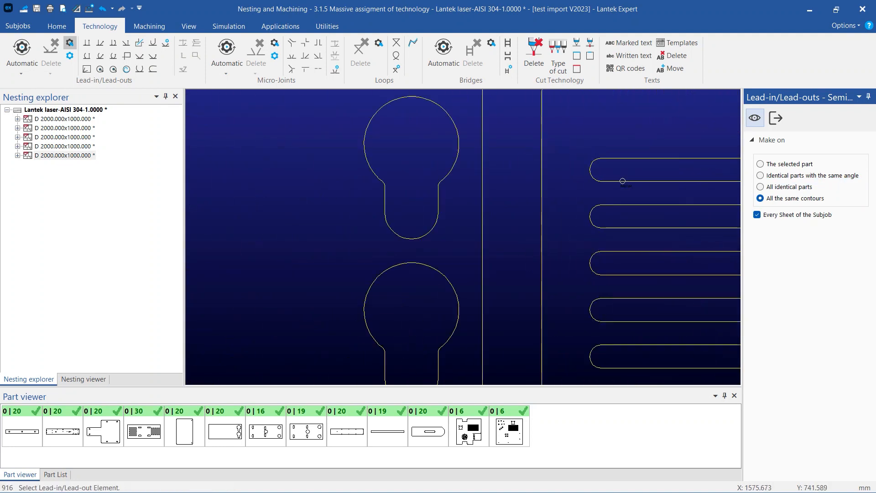
{"action": "left_click", "coordinate": [545, 148]}
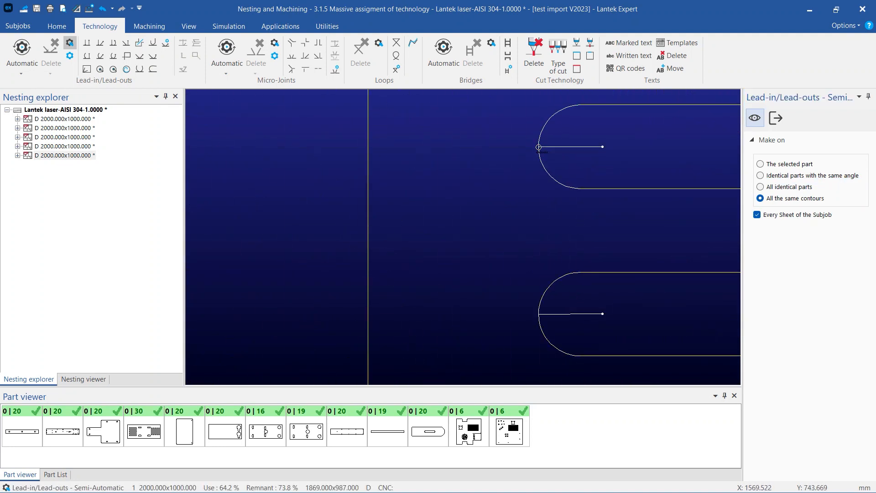
{"action": "scroll", "coordinate": [516, 205], "scroll_direction": "down", "scroll_amount": 10}
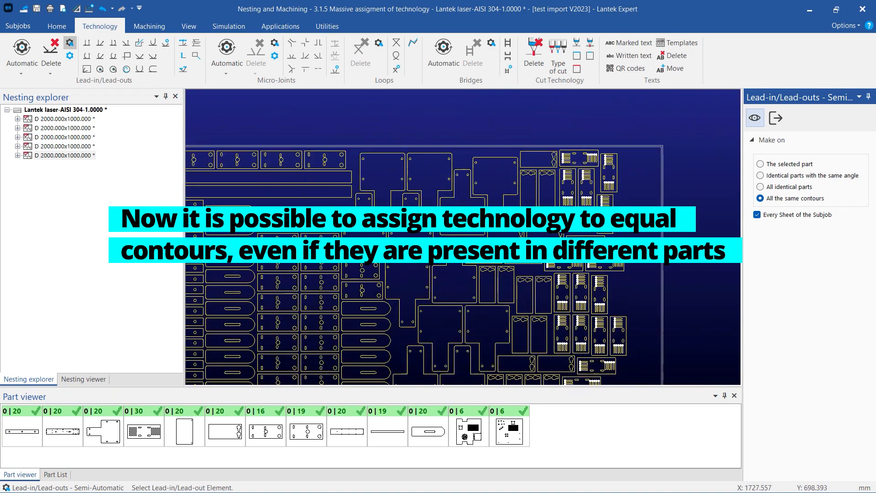
{"action": "left_click", "coordinate": [86, 118]}
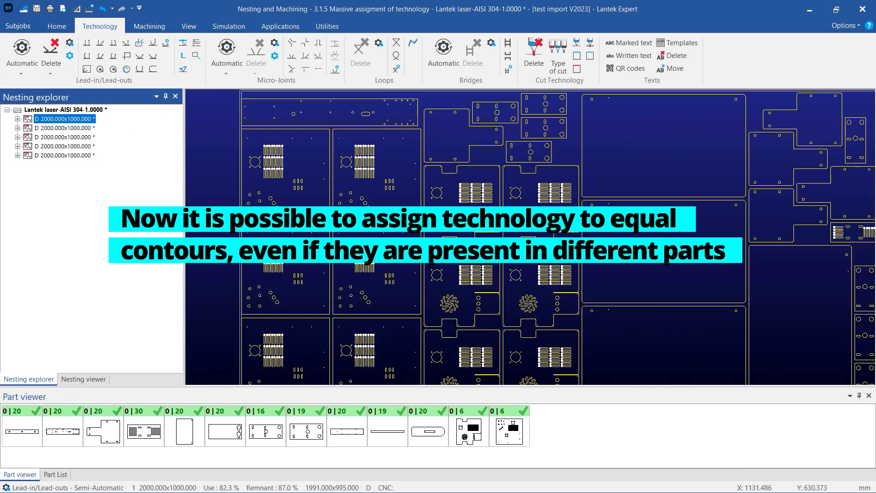
{"action": "scroll", "coordinate": [549, 191], "scroll_direction": "up", "scroll_amount": 3}
{"action": "scroll", "coordinate": [527, 184], "scroll_direction": "up", "scroll_amount": 3}
{"action": "scroll", "coordinate": [527, 184], "scroll_direction": "down", "scroll_amount": 6}
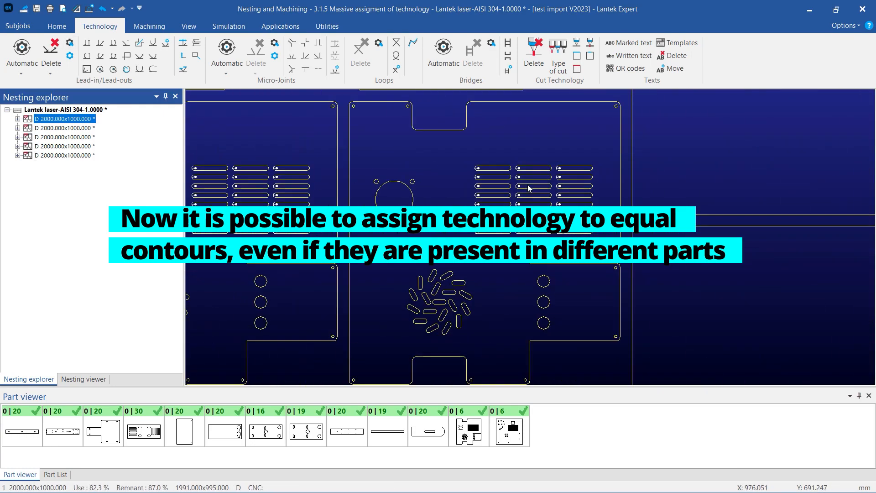
{"action": "scroll", "coordinate": [528, 188], "scroll_direction": "down", "scroll_amount": 3}
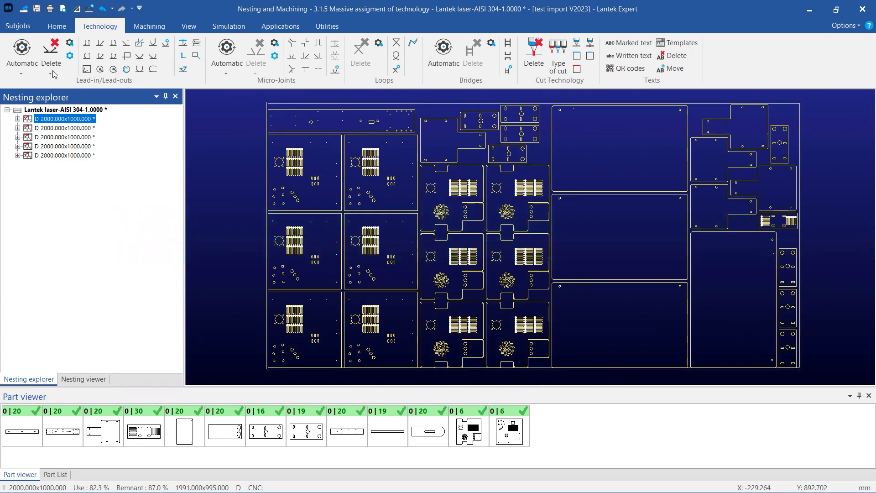
Delete a slot's lead-in for all the same contours on every sheet of the subjob and check the last sheet.
{"action": "left_click", "coordinate": [52, 51]}
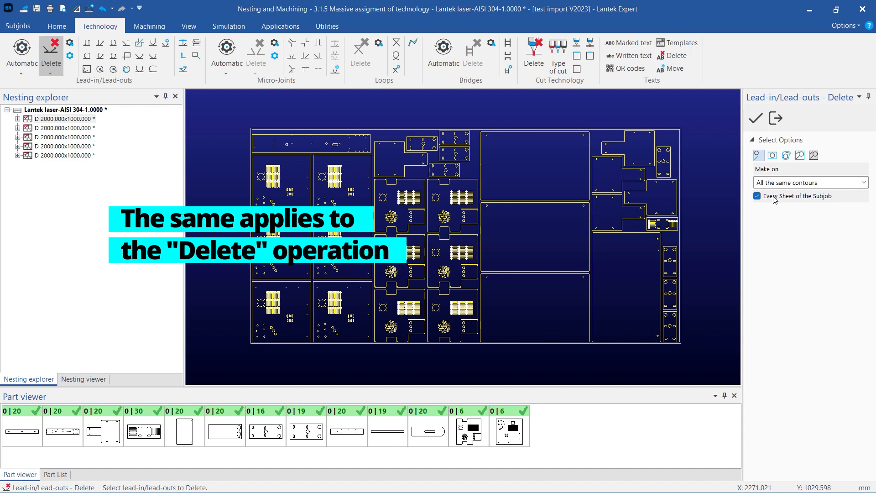
{"action": "scroll", "coordinate": [455, 197], "scroll_direction": "up", "scroll_amount": 4}
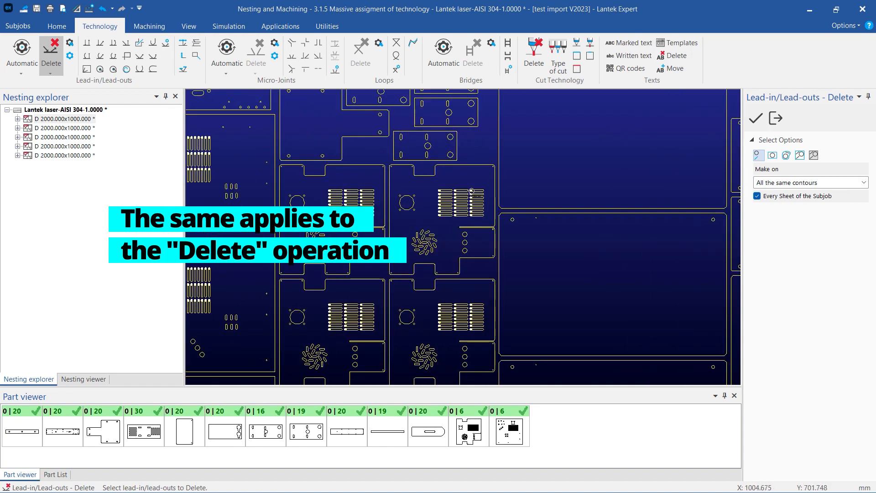
{"action": "left_click", "coordinate": [755, 118]}
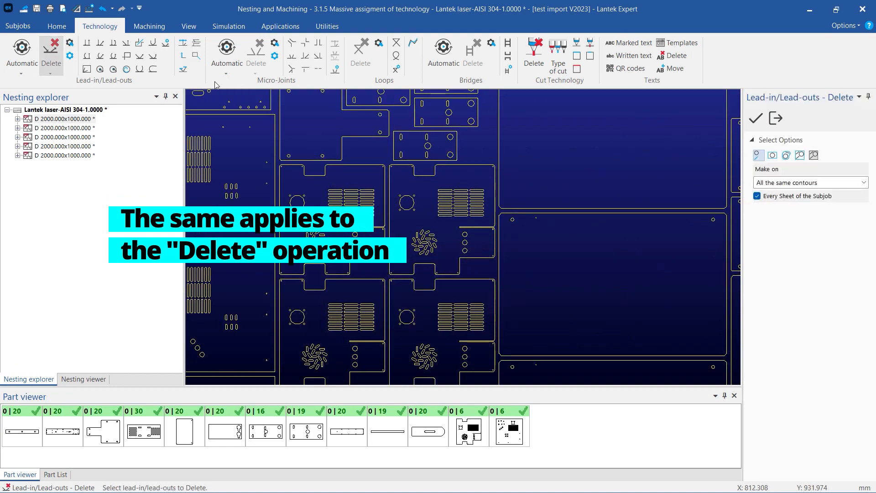
{"action": "left_click", "coordinate": [90, 157]}
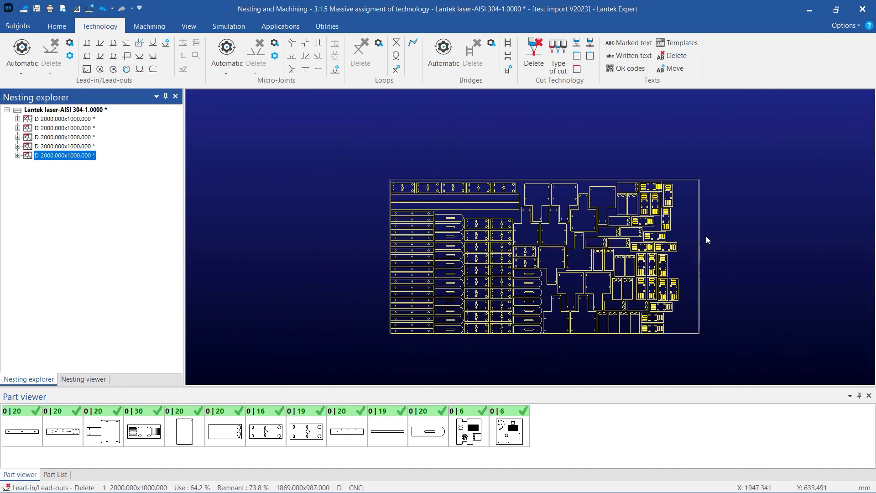
{"action": "scroll", "coordinate": [619, 239], "scroll_direction": "up", "scroll_amount": 6}
{"action": "scroll", "coordinate": [618, 242], "scroll_direction": "down", "scroll_amount": 6}
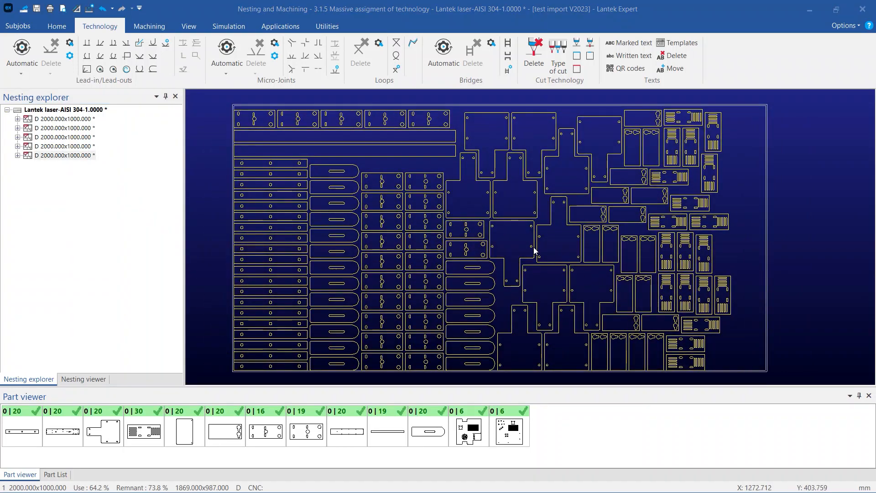
Assign cutting quality 3 to a round hole and all the same contours on every sheet of the subjob.
{"action": "left_click", "coordinate": [227, 68]}
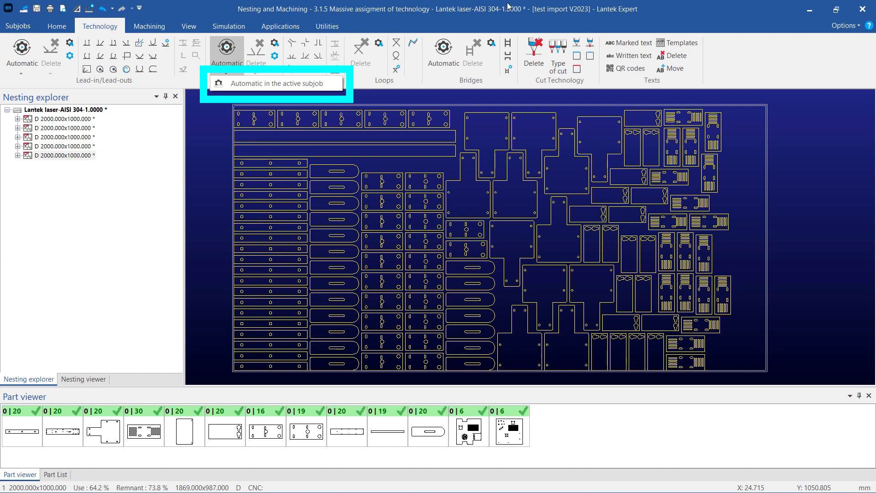
{"action": "left_click", "coordinate": [589, 43]}
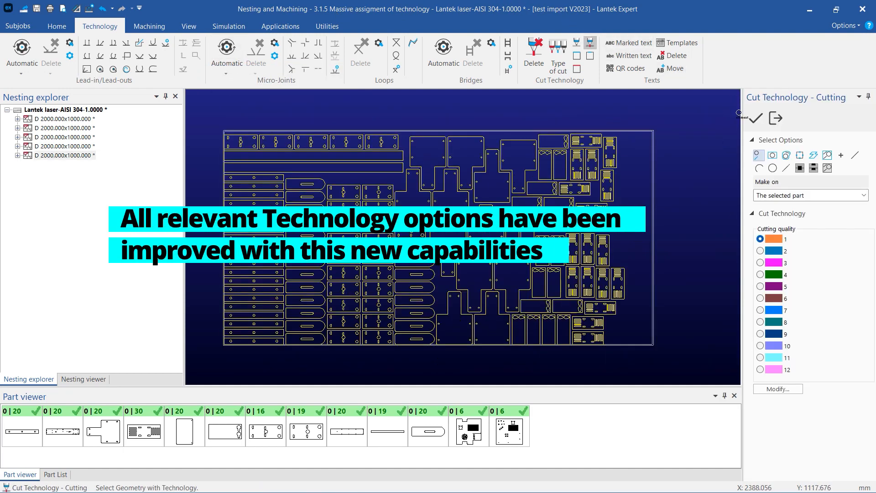
{"action": "left_click", "coordinate": [760, 263]}
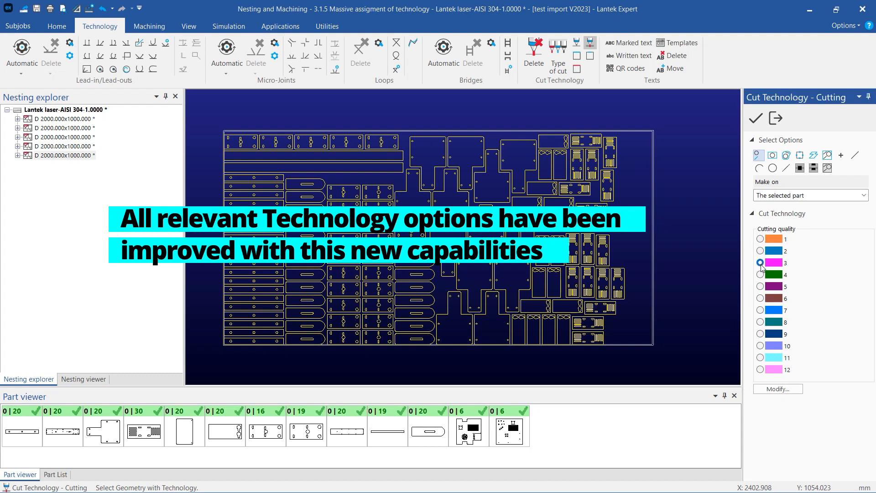
{"action": "left_click", "coordinate": [787, 198]}
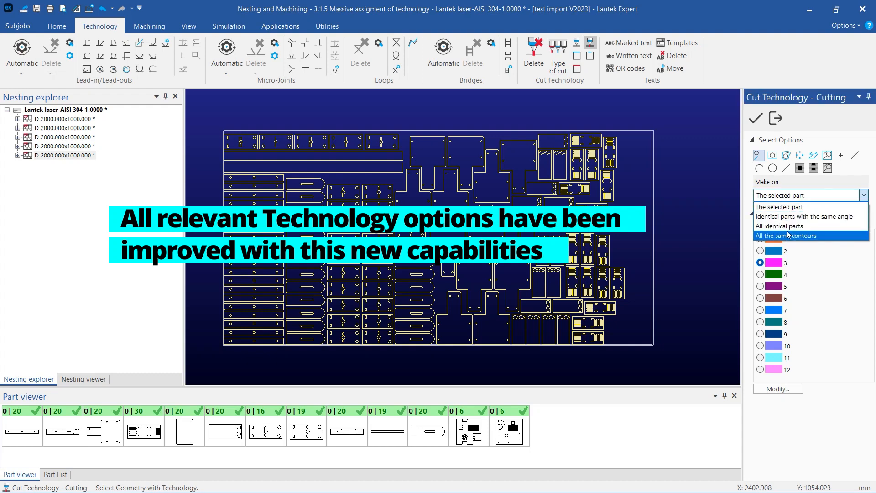
{"action": "left_click", "coordinate": [787, 234]}
{"action": "left_click", "coordinate": [757, 209]}
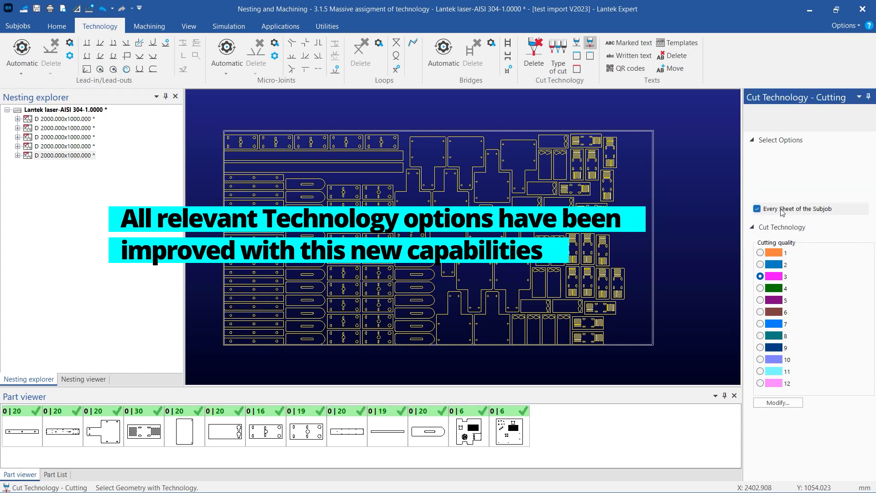
{"action": "left_click", "coordinate": [390, 204]}
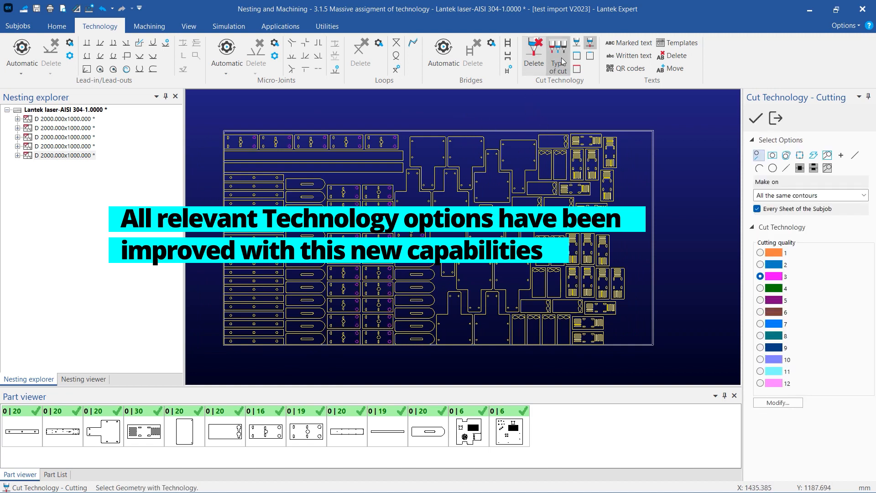
Assign marking quality 4.- Cut to a short slot of the slotted plates, applied to all the same contours.
{"action": "left_click", "coordinate": [578, 44]}
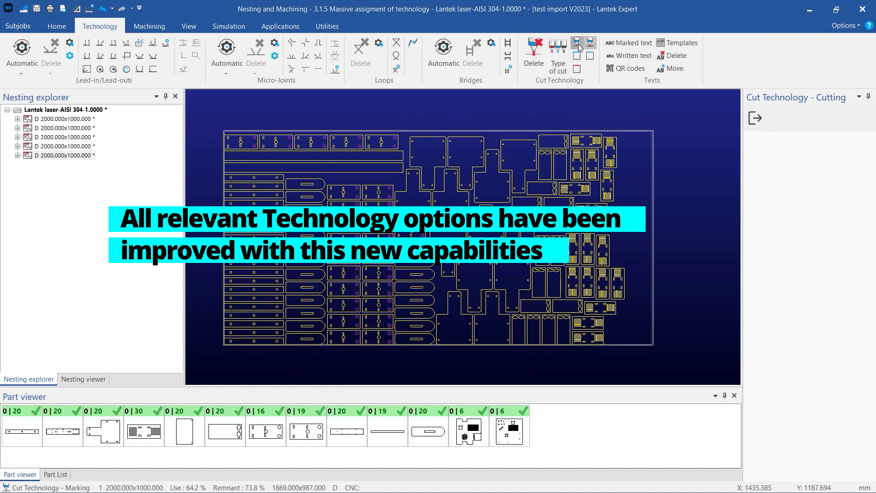
{"action": "left_click", "coordinate": [763, 275]}
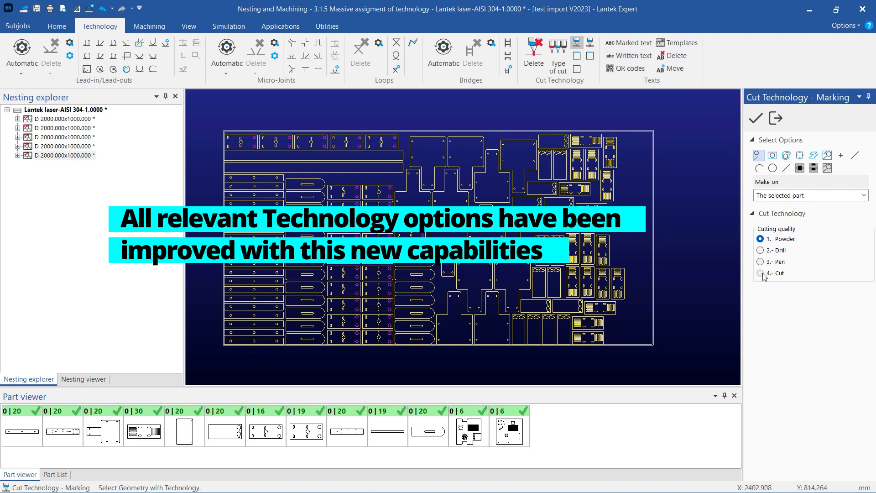
{"action": "left_click", "coordinate": [785, 196]}
{"action": "left_click", "coordinate": [784, 214]}
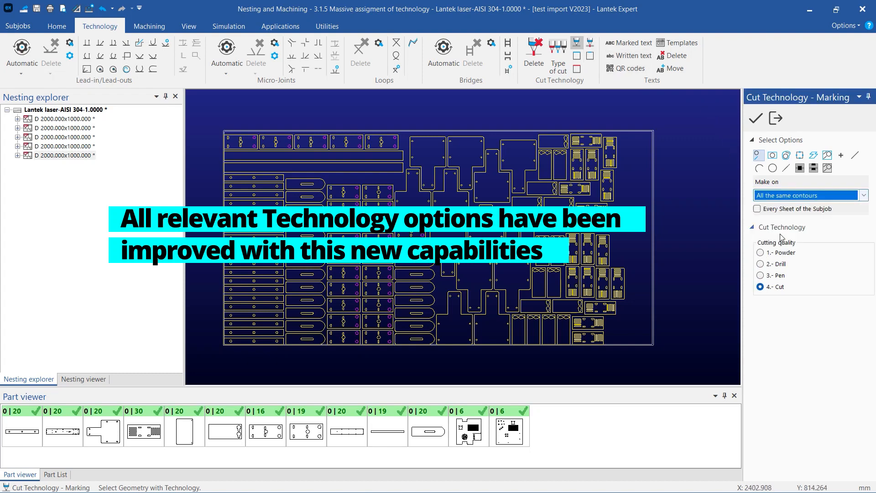
{"action": "scroll", "coordinate": [602, 278], "scroll_direction": "up", "scroll_amount": 5}
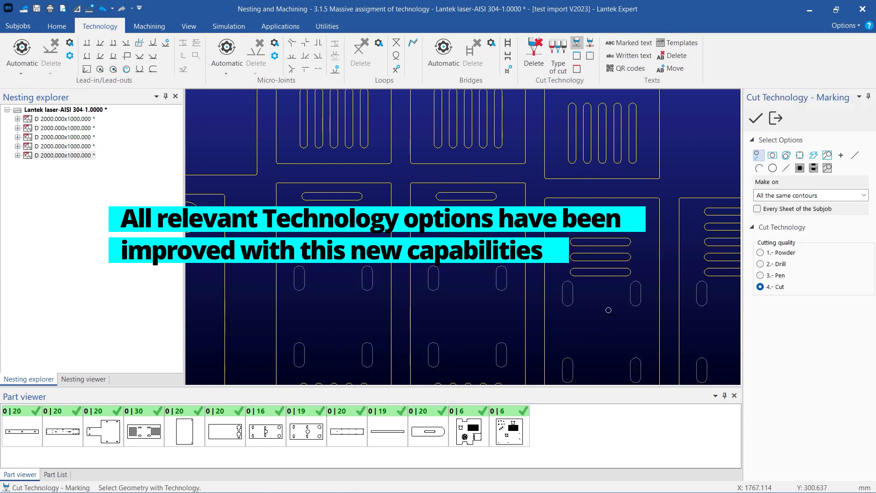
{"action": "scroll", "coordinate": [602, 308], "scroll_direction": "down", "scroll_amount": 5}
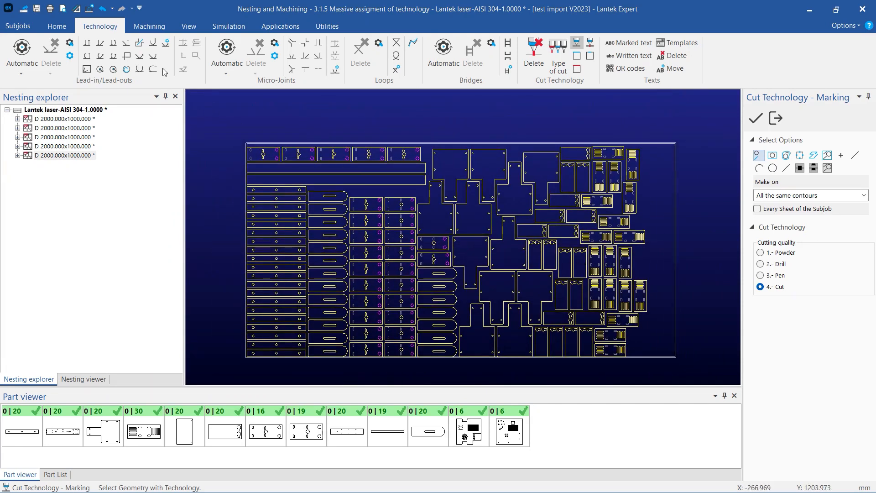
Regenerate the active subjob's machining and look through its second, third and fourth sheets.
{"action": "left_click", "coordinate": [155, 29]}
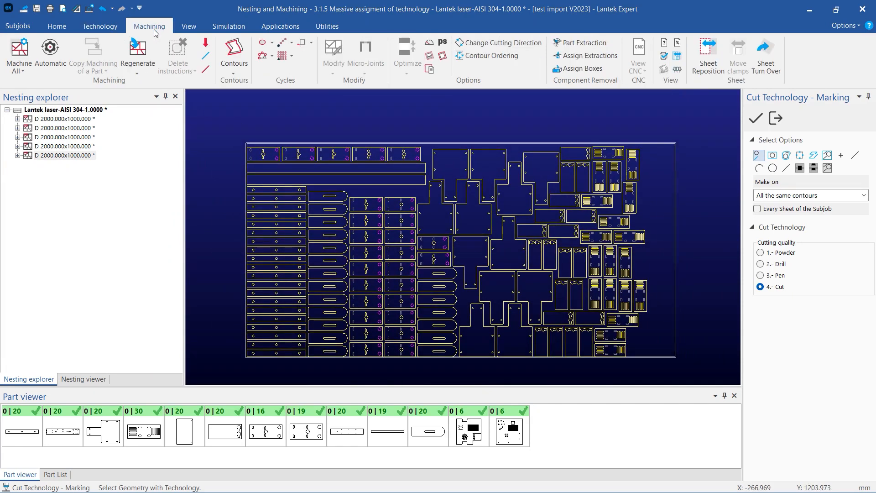
{"action": "left_click", "coordinate": [141, 67]}
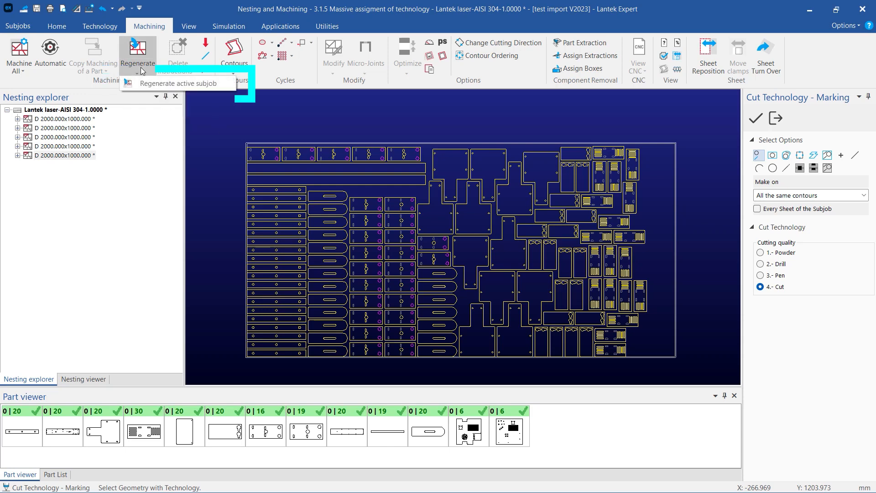
{"action": "left_click", "coordinate": [168, 84]}
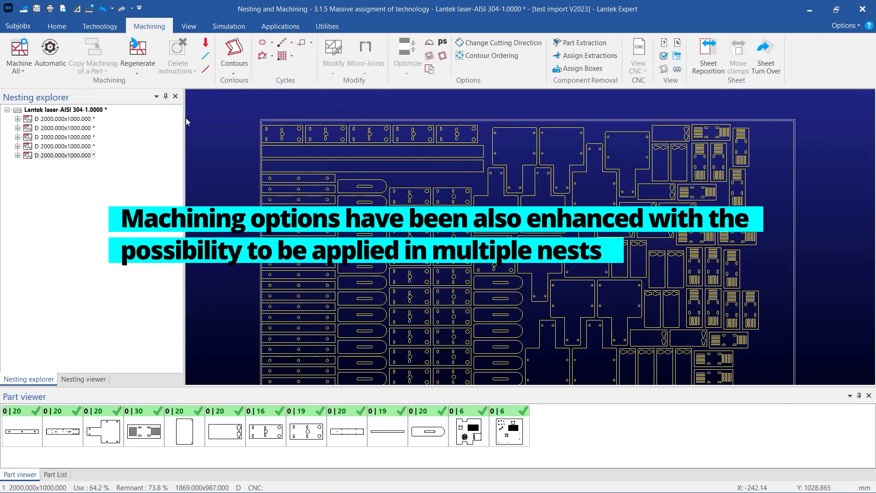
{"action": "left_click", "coordinate": [87, 129]}
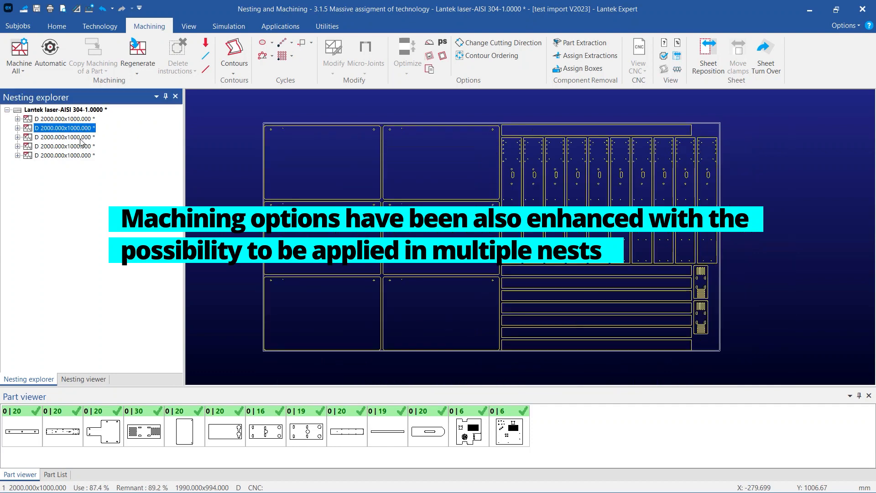
{"action": "left_click", "coordinate": [81, 140]}
{"action": "left_click", "coordinate": [79, 147]}
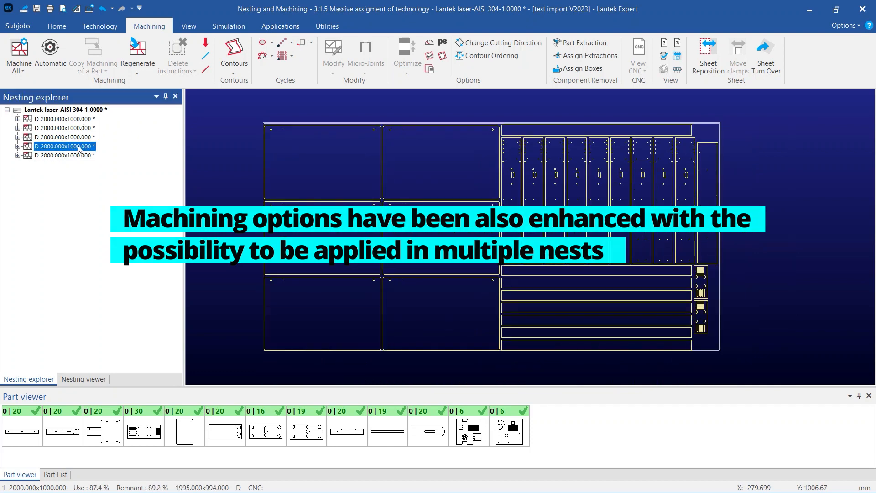
Machine the whole active subjob with the Keep the machining option, finishing all machining initializations at once.
{"action": "left_click", "coordinate": [22, 69]}
{"action": "left_click", "coordinate": [34, 96]}
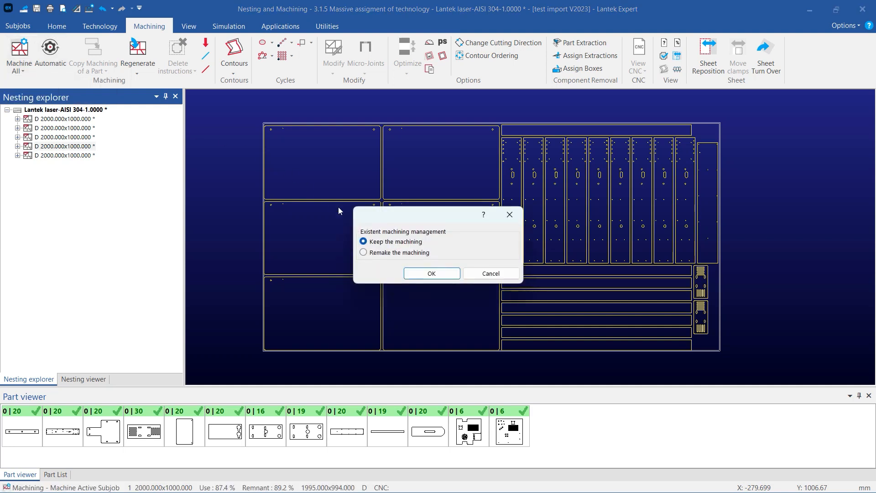
{"action": "left_click", "coordinate": [415, 272]}
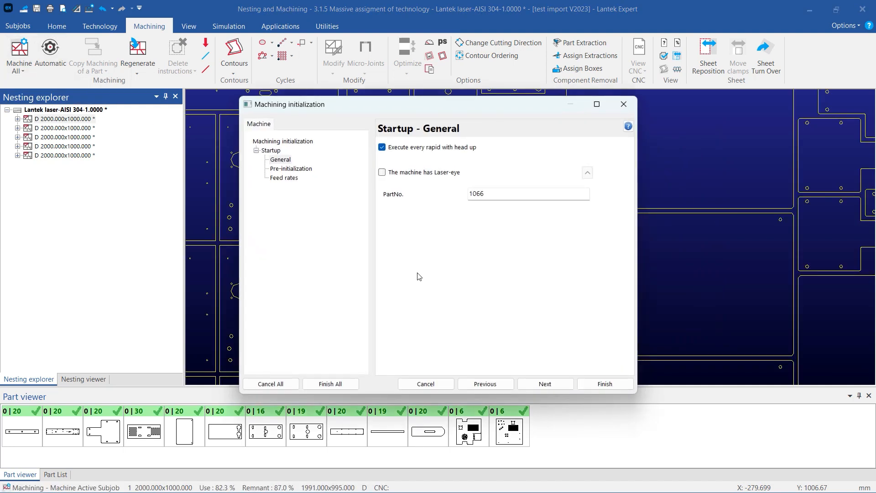
{"action": "left_click", "coordinate": [341, 384]}
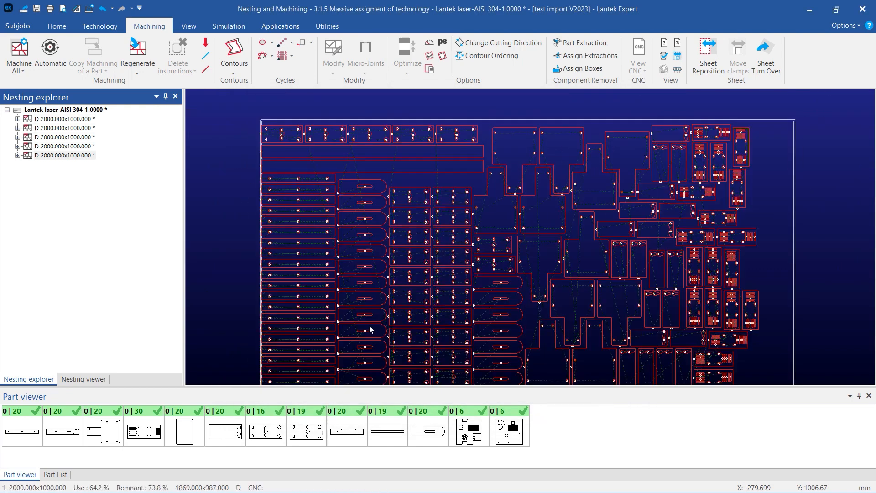
Delete all machining of the subjob and check the last sheet.
{"action": "left_click", "coordinate": [177, 66]}
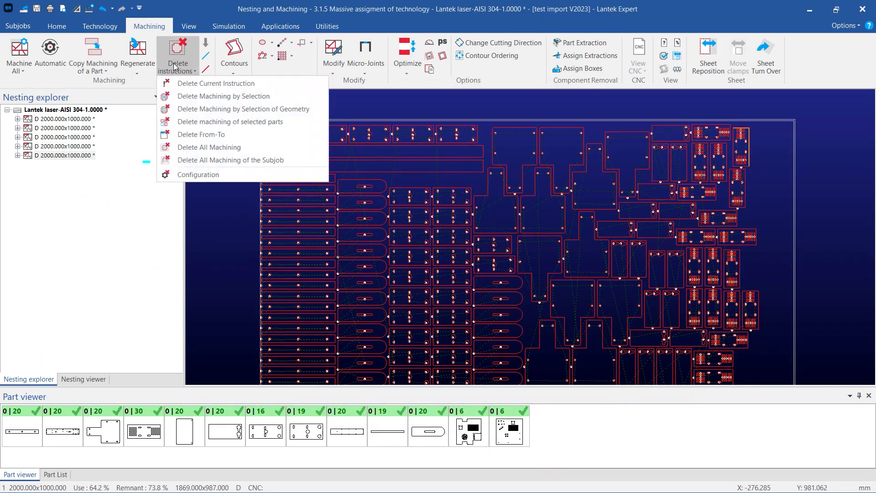
{"action": "left_click", "coordinate": [235, 159]}
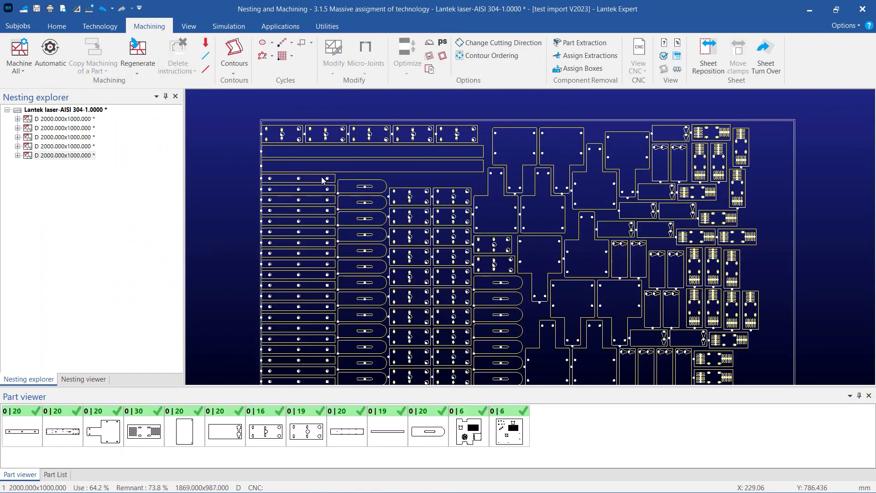
{"action": "middle_click_drag", "start_coordinate": [321, 176], "coordinate": [294, 160]}
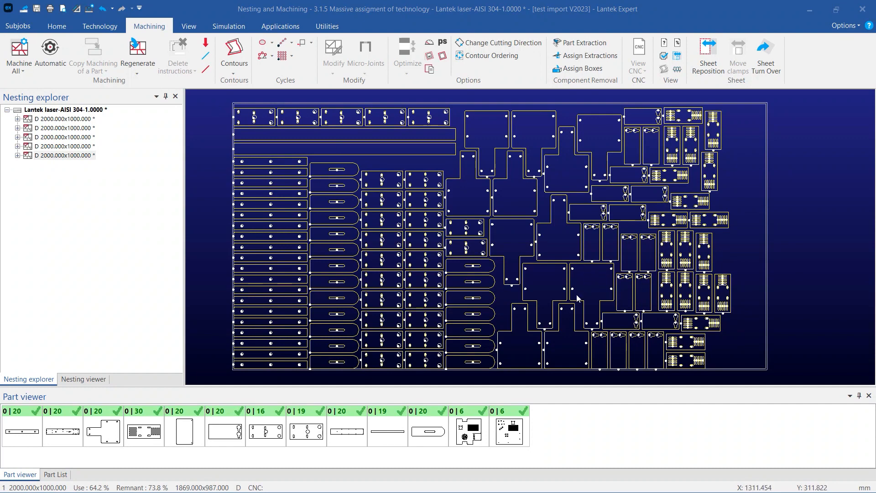
{"action": "left_click", "coordinate": [513, 439]}
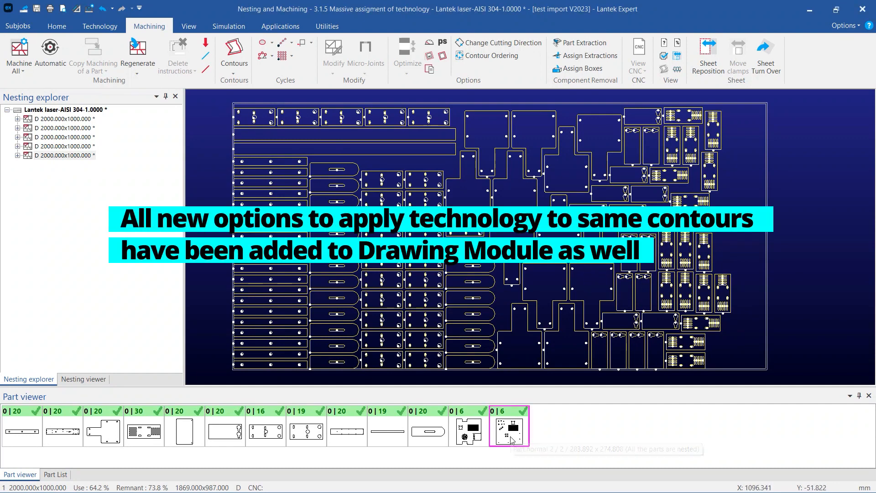
{"action": "left_click", "coordinate": [477, 437], "text": "ctrl"}
{"action": "left_click", "coordinate": [304, 430], "text": "ctrl"}
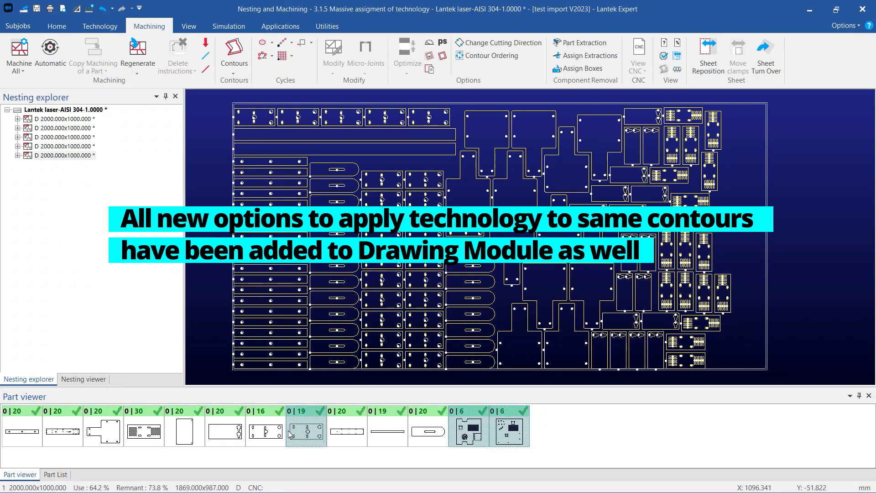
{"action": "left_click", "coordinate": [258, 437], "text": "ctrl"}
{"action": "left_click", "coordinate": [153, 439], "text": "ctrl"}
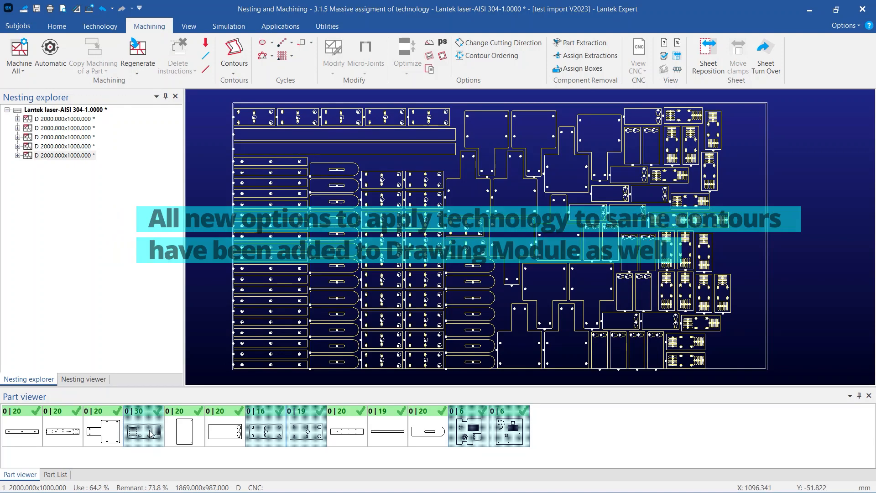
{"action": "right_click", "coordinate": [155, 428]}
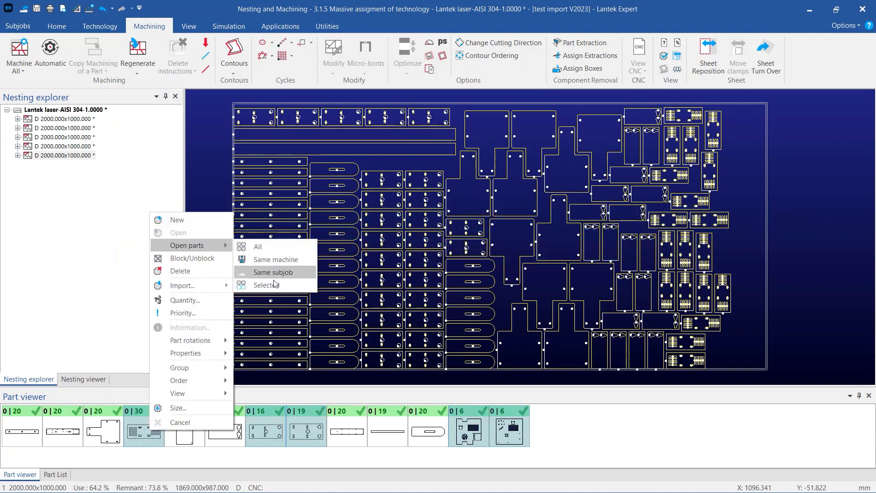
{"action": "left_click", "coordinate": [274, 283]}
{"action": "left_click", "coordinate": [417, 272]}
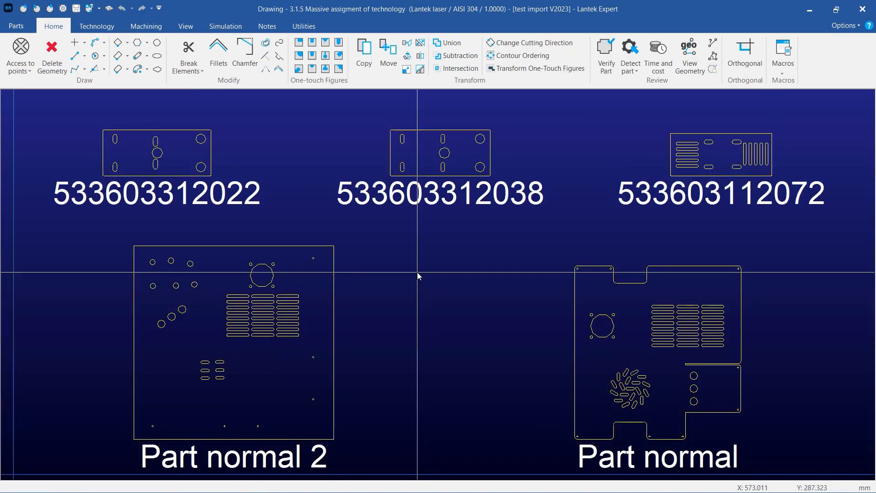
Assign the 4.- Cut marking technology to a long slot of Part normal 2 and all the same contours in the opened parts.
{"action": "left_click", "coordinate": [96, 26]}
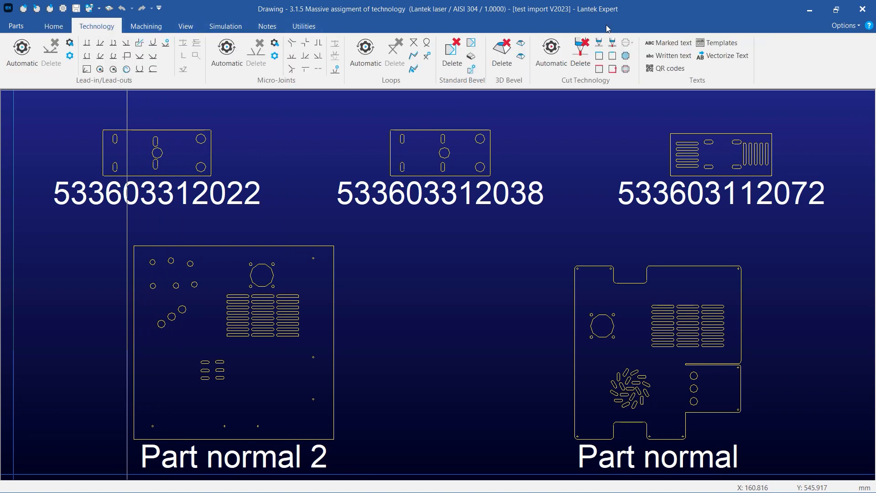
{"action": "left_click", "coordinate": [599, 42]}
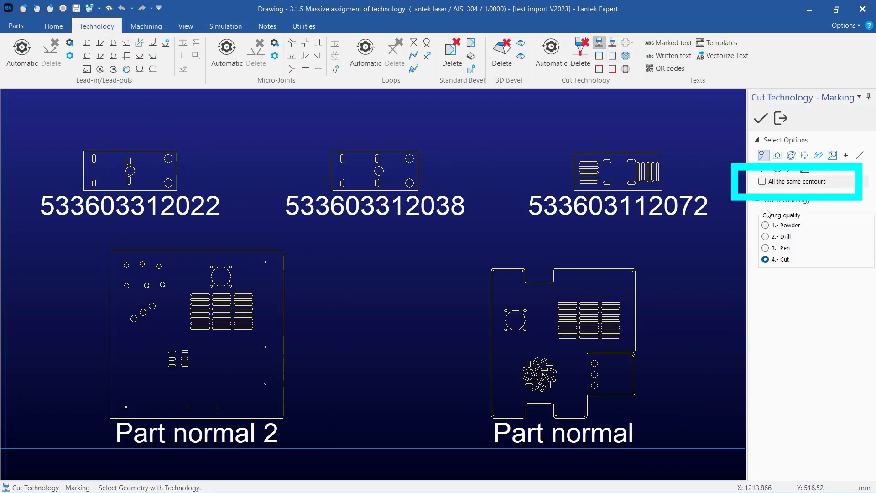
{"action": "left_click", "coordinate": [764, 182]}
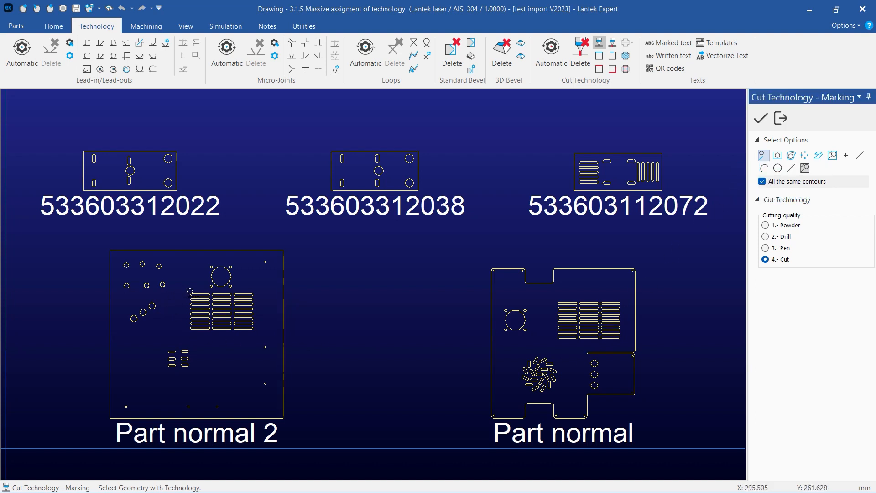
{"action": "left_click", "coordinate": [194, 289]}
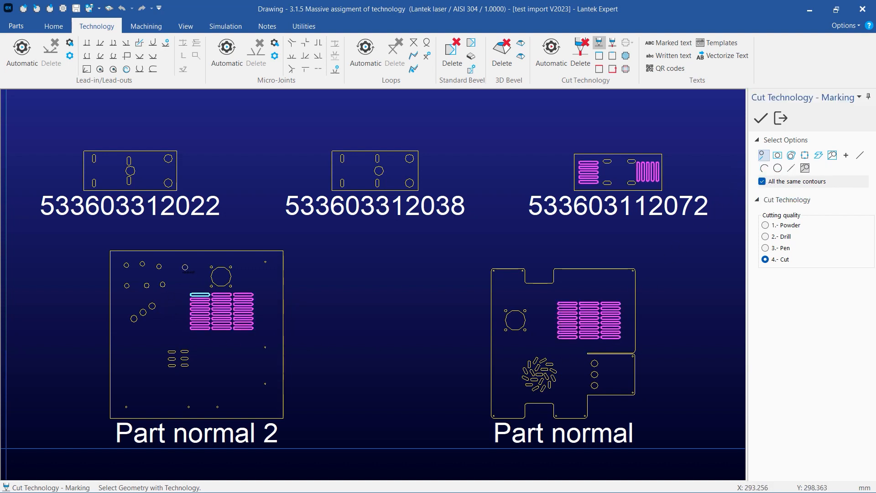
{"action": "key", "text": "Return"}
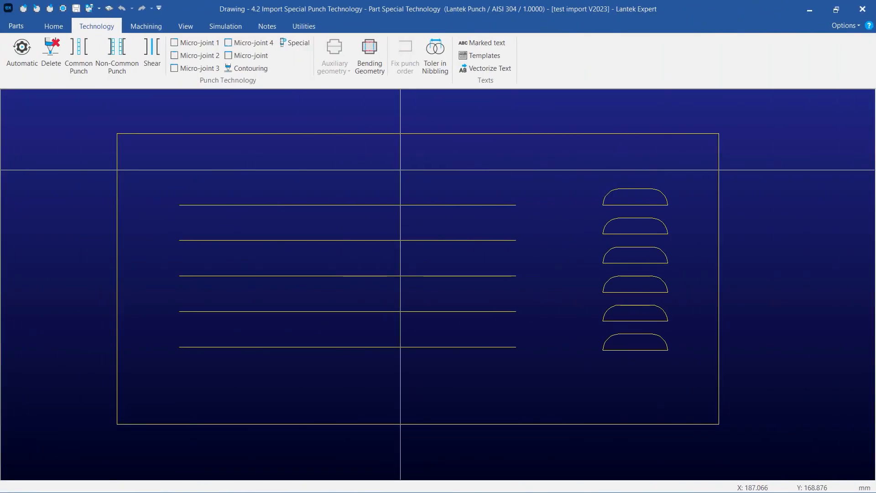
Assign the Rolling Rib contouring technology with the WHEEL_RIB tool to the five horizontal lines of Part Special Technology.
{"action": "left_click", "coordinate": [255, 68]}
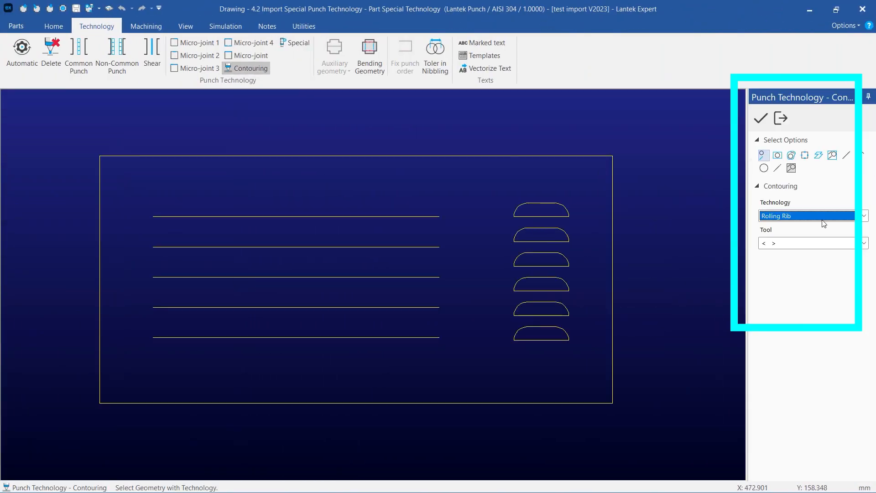
{"action": "left_click", "coordinate": [825, 221]}
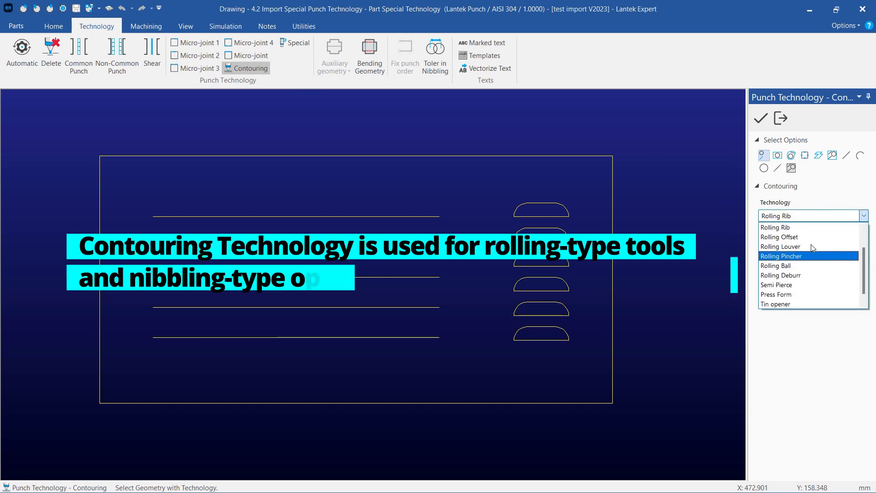
{"action": "left_click", "coordinate": [808, 229]}
{"action": "left_click", "coordinate": [806, 244]}
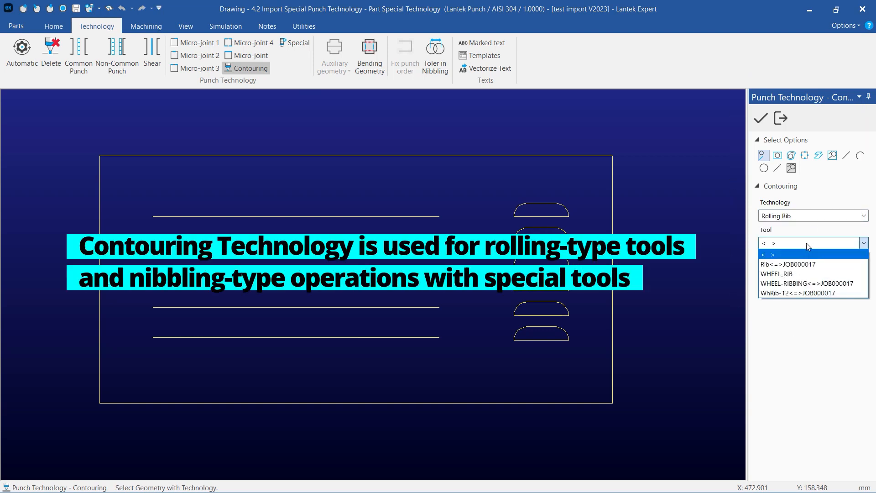
{"action": "left_click", "coordinate": [807, 274]}
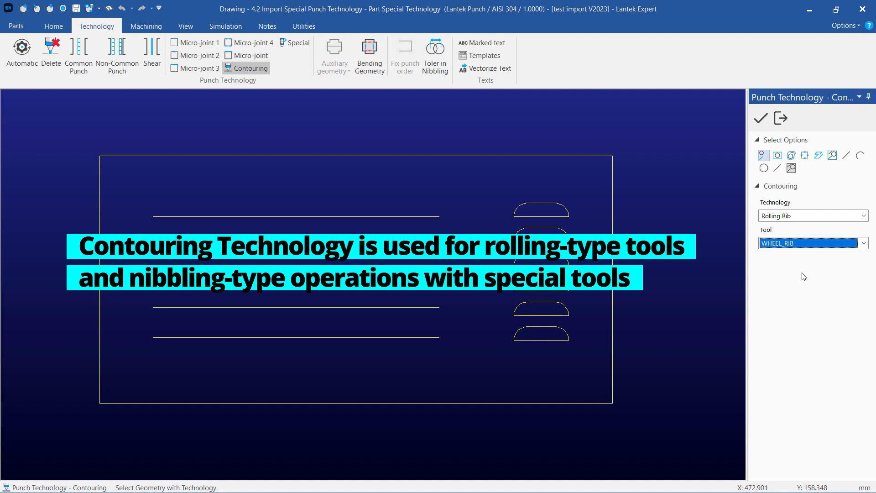
{"action": "left_click_drag", "start_coordinate": [133, 188], "coordinate": [483, 368]}
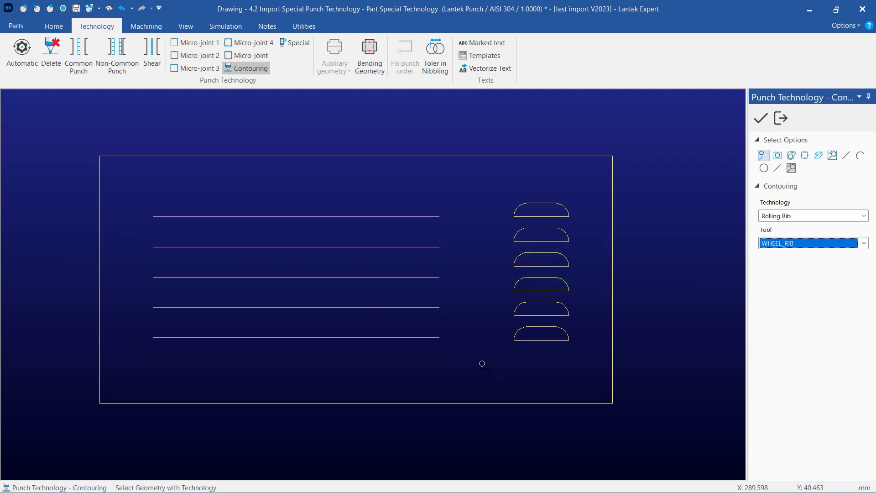
Assign the Semi Pierce special technology without a predefined tool to the six louver shapes.
{"action": "left_click", "coordinate": [295, 45]}
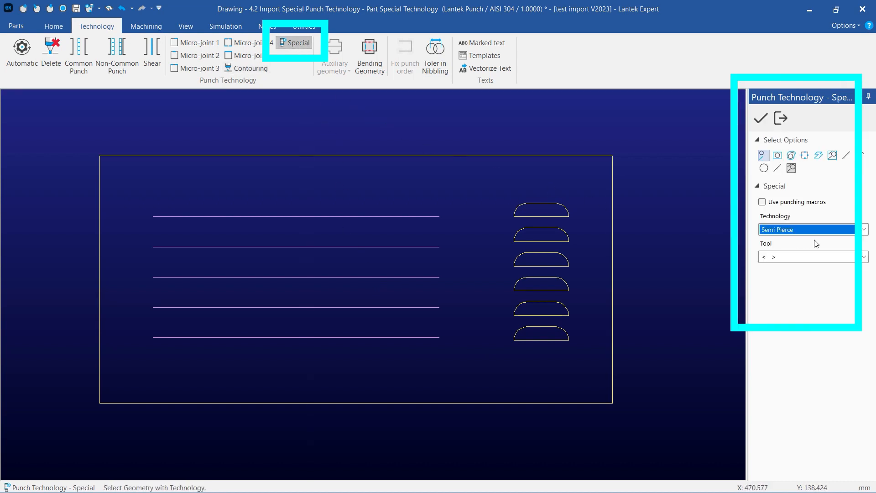
{"action": "left_click", "coordinate": [819, 230]}
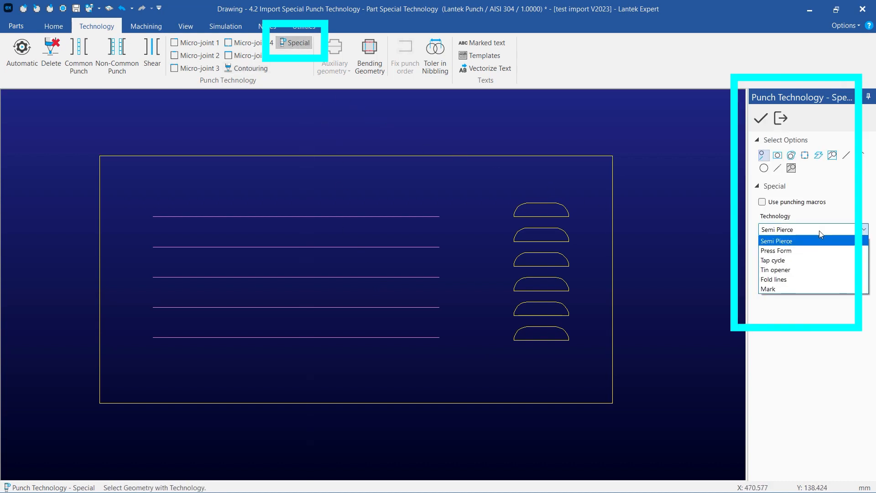
{"action": "left_click", "coordinate": [819, 231]}
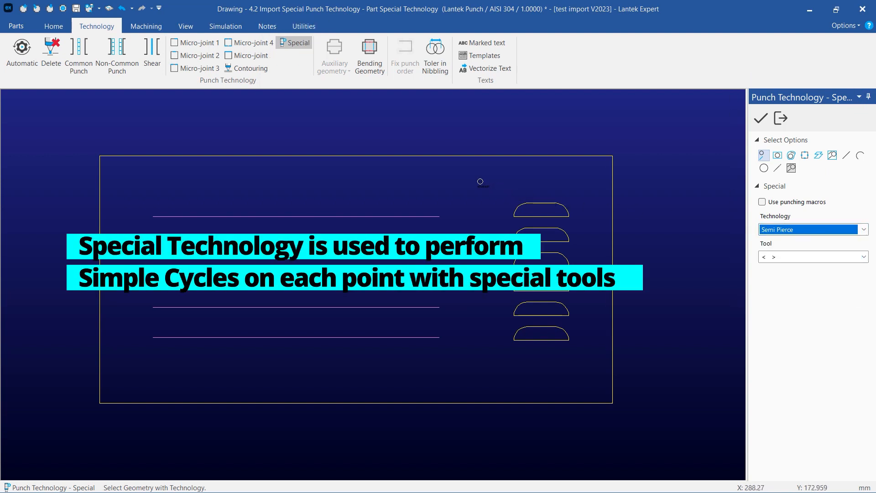
{"action": "left_click_drag", "start_coordinate": [480, 181], "coordinate": [593, 377]}
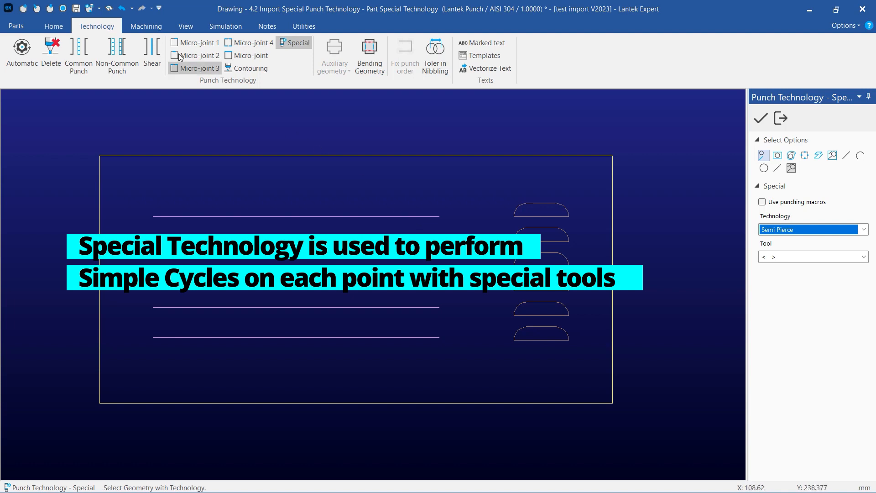
Machine the part automatically and inspect the machining instruction of the lowest louver.
{"action": "left_click", "coordinate": [146, 26]}
{"action": "left_click", "coordinate": [23, 57]}
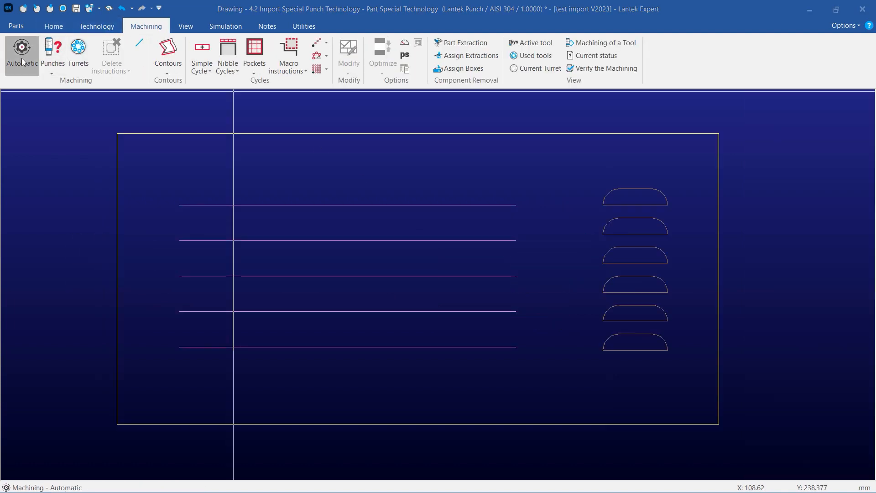
{"action": "left_click", "coordinate": [524, 370]}
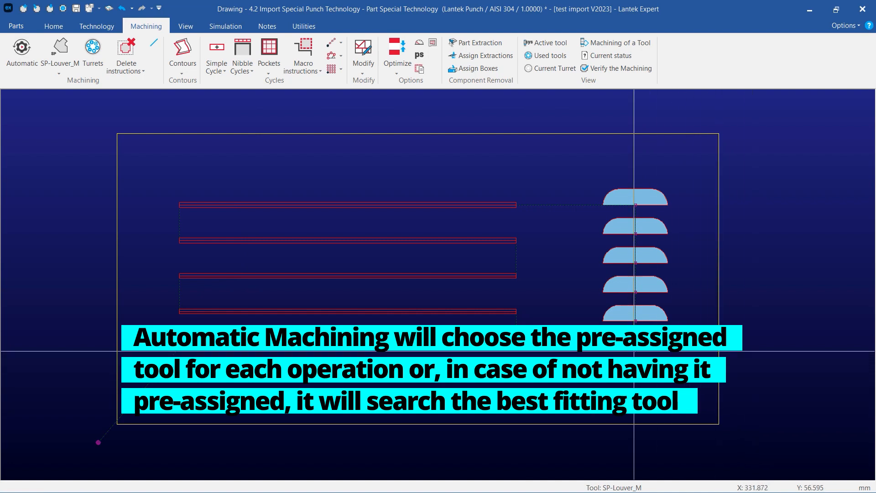
{"action": "left_click", "coordinate": [632, 347]}
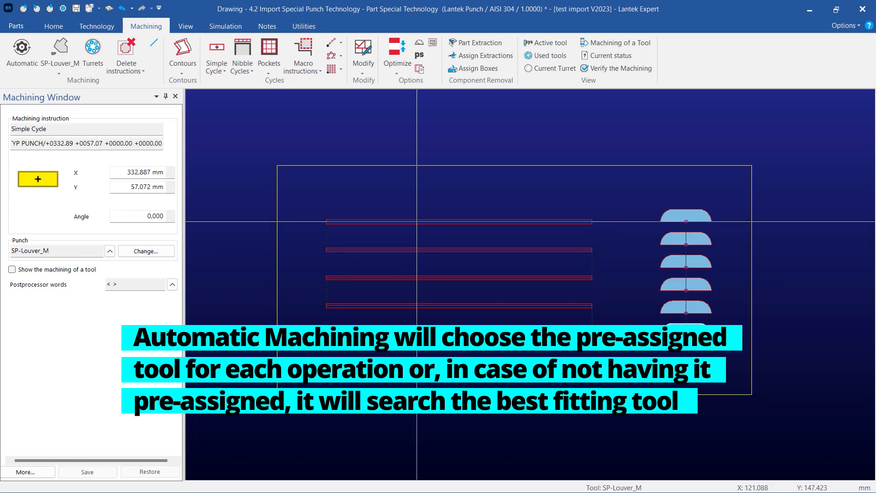
{"action": "right_click", "coordinate": [418, 224]}
{"action": "left_click", "coordinate": [425, 229]}
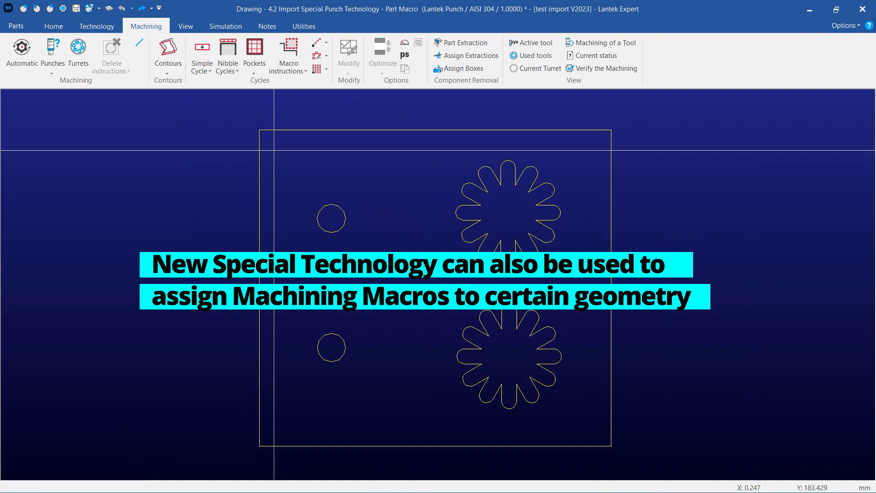
Assign the punching macro _Macro_Flower as special technology to both flower contours of Part Macro.
{"action": "left_click", "coordinate": [100, 28]}
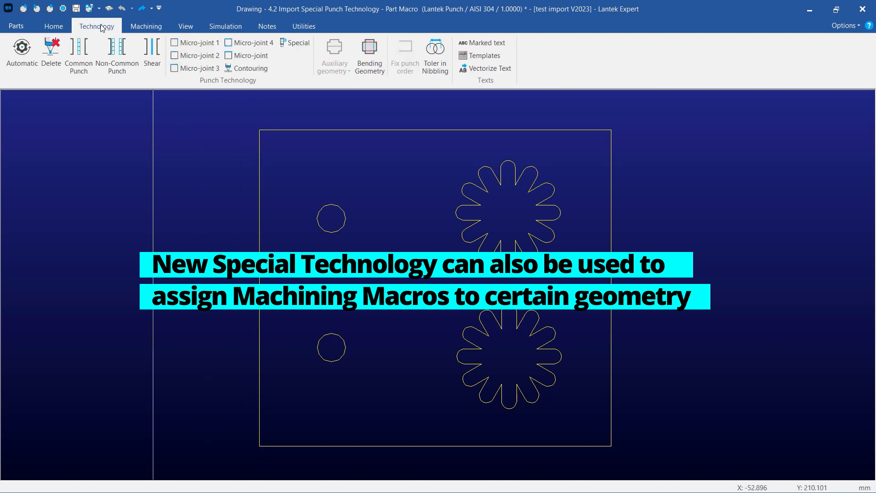
{"action": "left_click", "coordinate": [290, 46]}
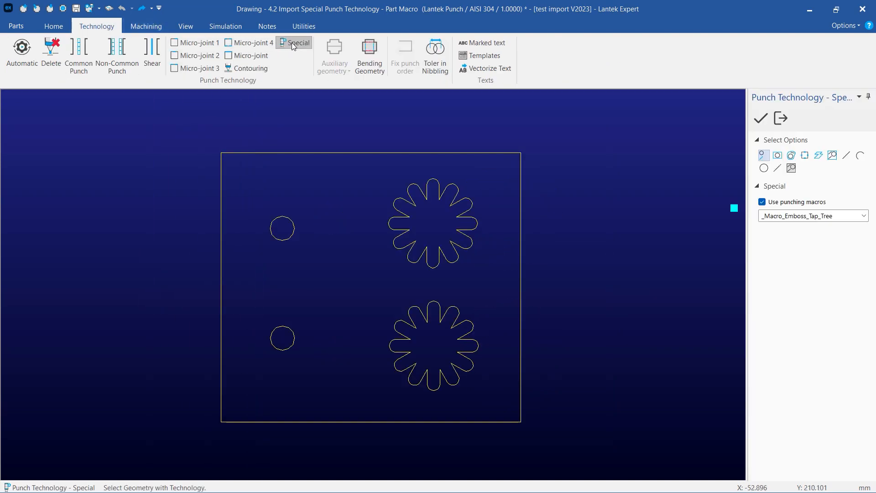
{"action": "left_click", "coordinate": [816, 205]}
{"action": "left_click", "coordinate": [799, 204]}
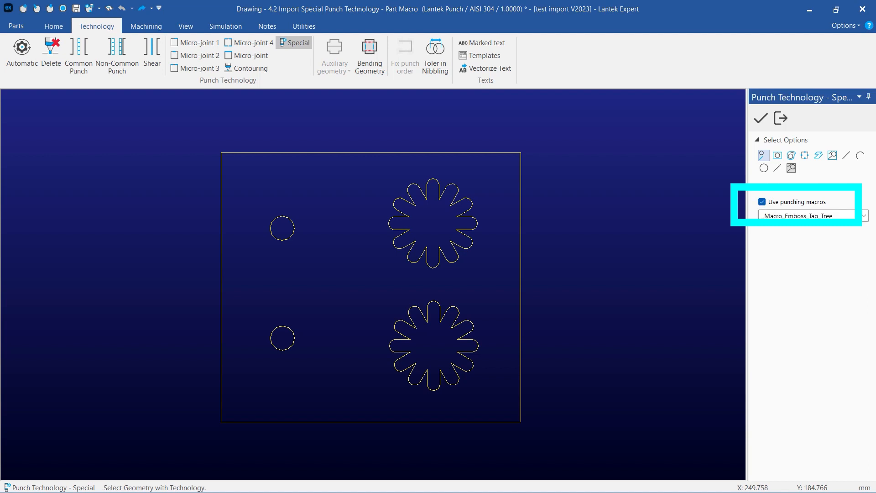
{"action": "left_click", "coordinate": [863, 216]}
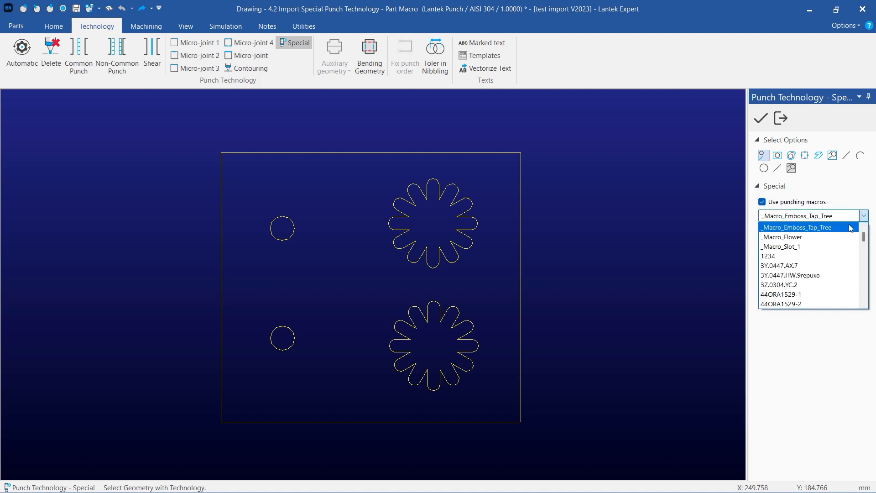
{"action": "left_click", "coordinate": [831, 238]}
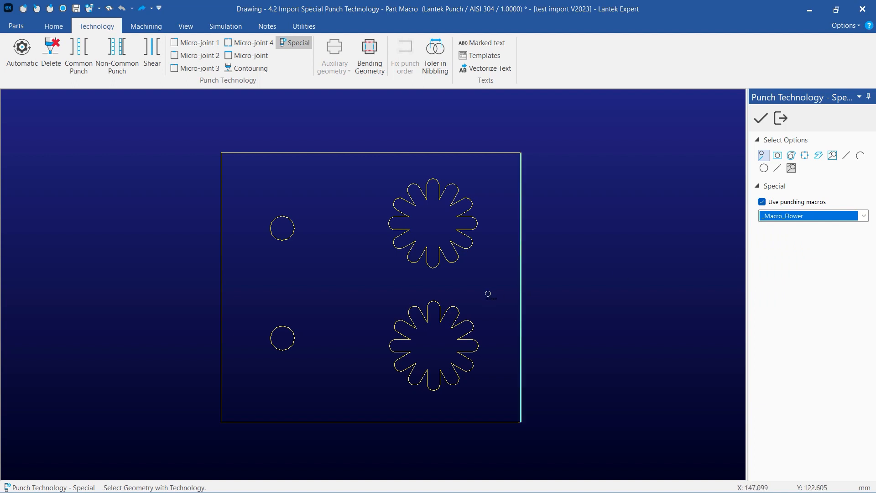
{"action": "left_click_drag", "start_coordinate": [368, 172], "coordinate": [495, 401]}
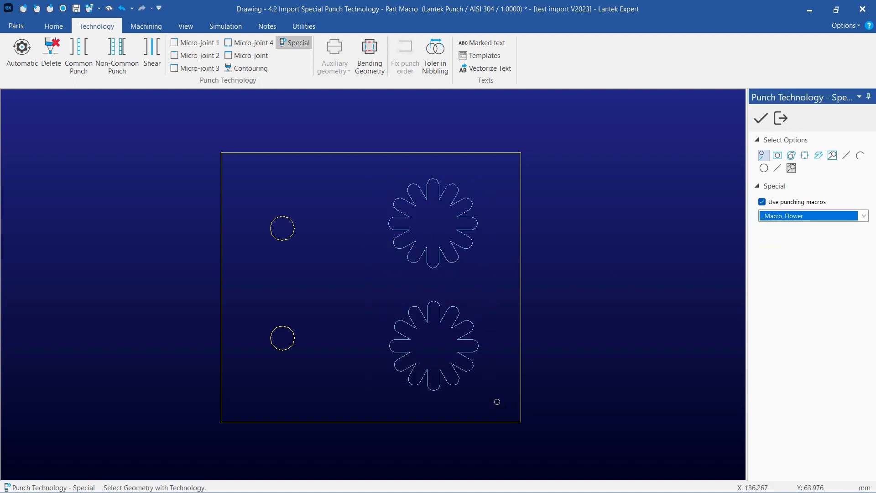
Assign the punching macro _Macro_Emboss_Tap_Tree to the two circles and finish the special technology assignment.
{"action": "left_click", "coordinate": [823, 218]}
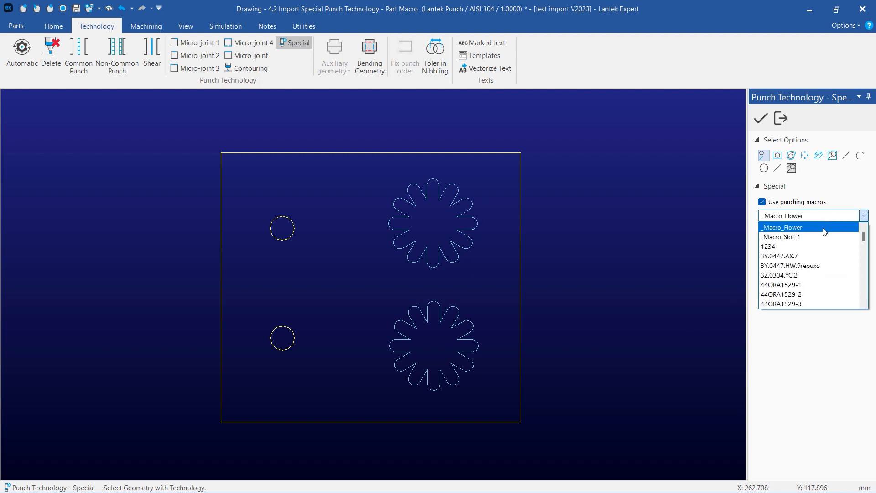
{"action": "left_click", "coordinate": [820, 237]}
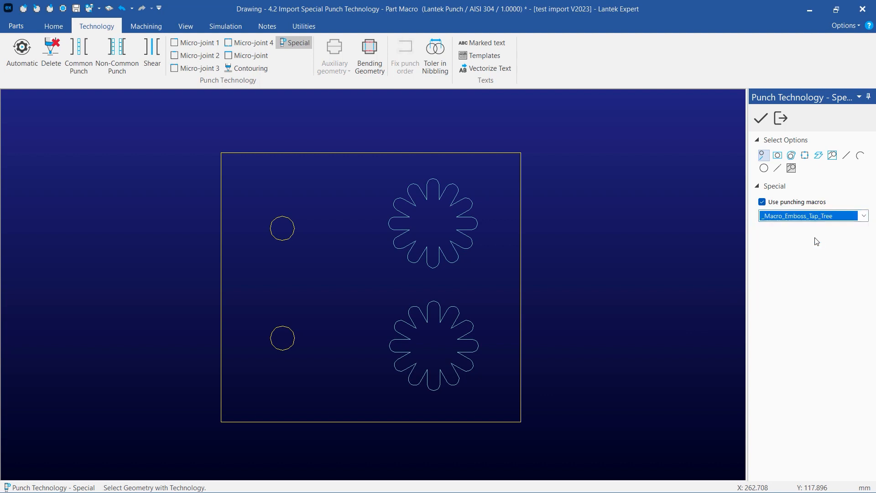
{"action": "left_click_drag", "start_coordinate": [251, 201], "coordinate": [331, 381]}
{"action": "right_click", "coordinate": [354, 279]}
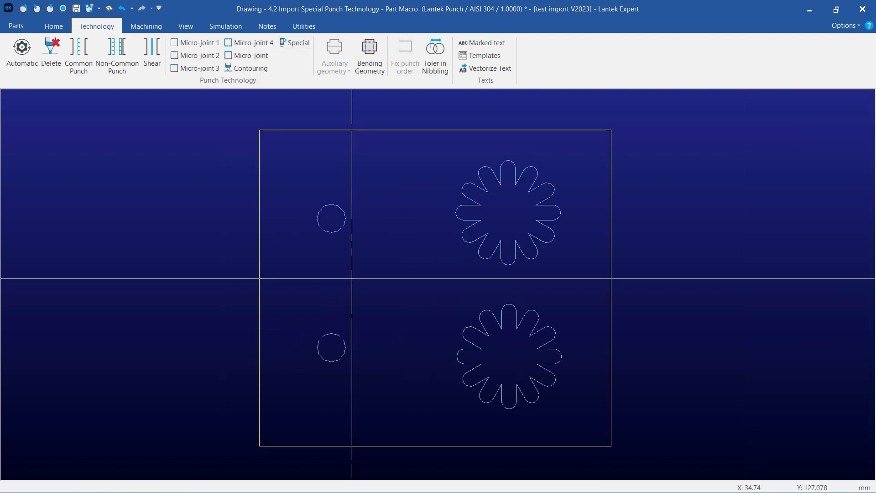
Machine Part Macro automatically with all punches and inspect the punching of the circles and flowers.
{"action": "left_click", "coordinate": [150, 29]}
{"action": "left_click", "coordinate": [24, 59]}
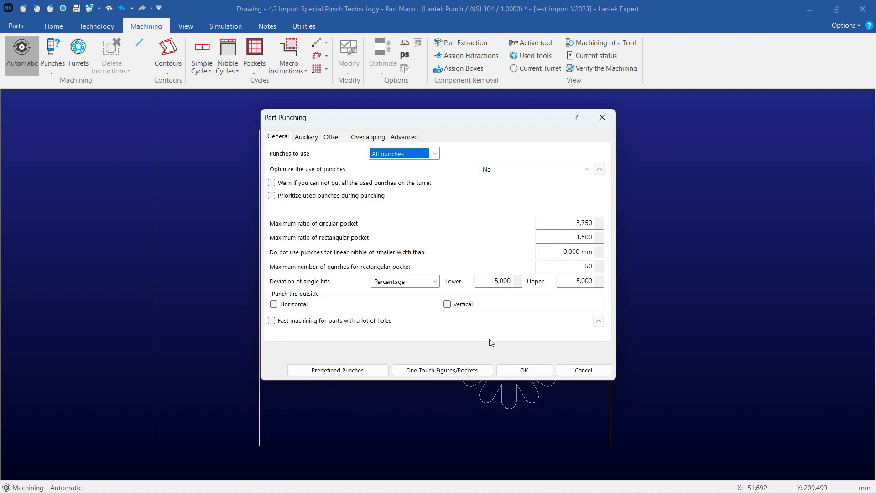
{"action": "left_click", "coordinate": [519, 368]}
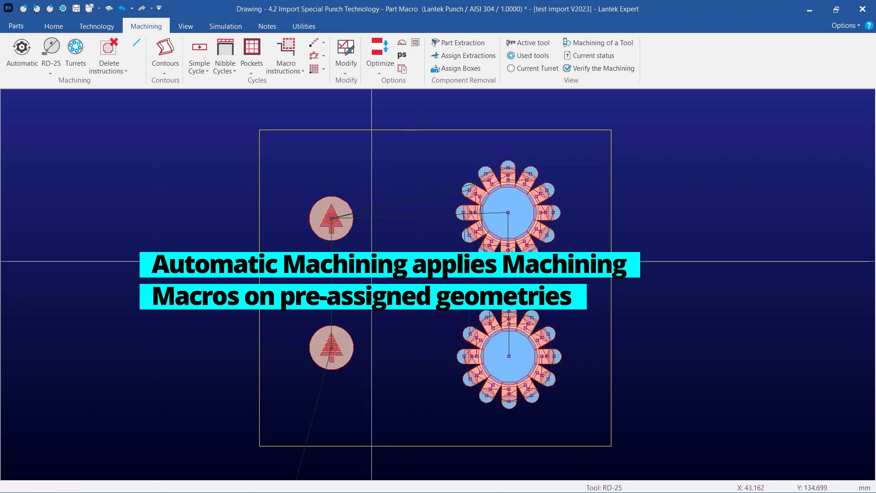
{"action": "scroll", "coordinate": [312, 206], "scroll_direction": "up", "scroll_amount": 3}
{"action": "scroll", "coordinate": [312, 206], "scroll_direction": "up", "scroll_amount": 5}
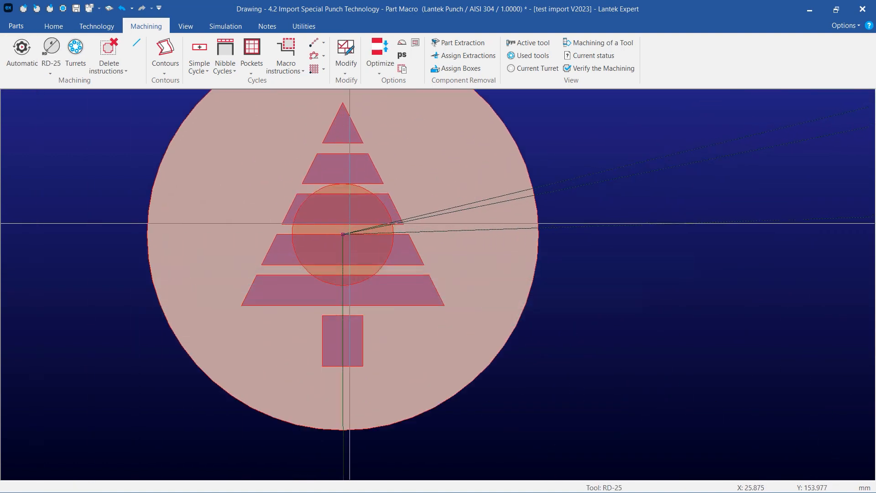
{"action": "scroll", "coordinate": [350, 223], "scroll_direction": "down", "scroll_amount": 5}
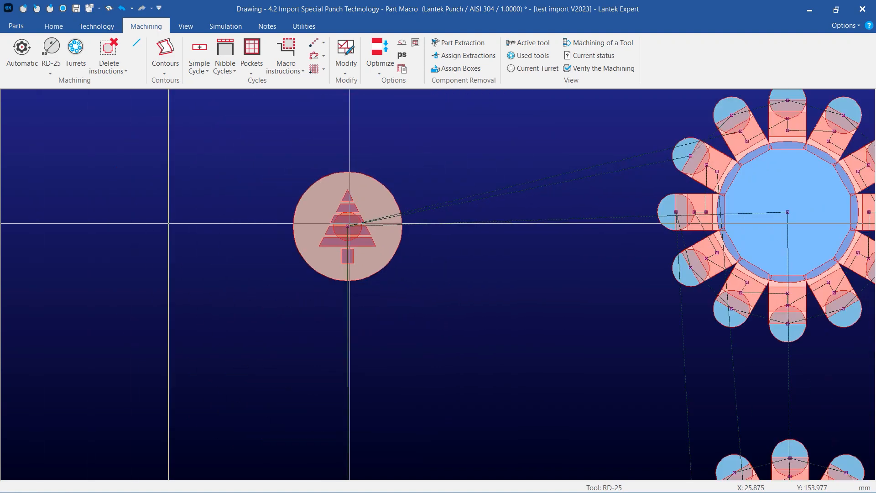
{"action": "scroll", "coordinate": [641, 225], "scroll_direction": "up", "scroll_amount": 5}
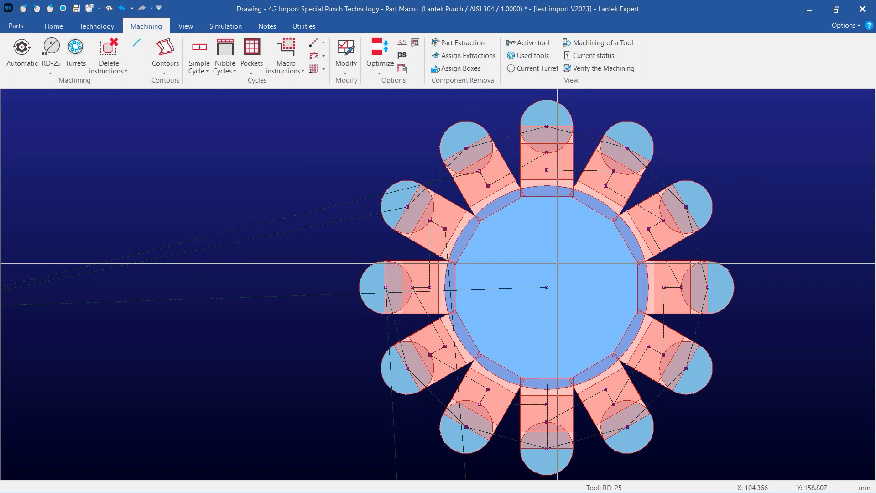
{"action": "scroll", "coordinate": [557, 264], "scroll_direction": "down", "scroll_amount": 4}
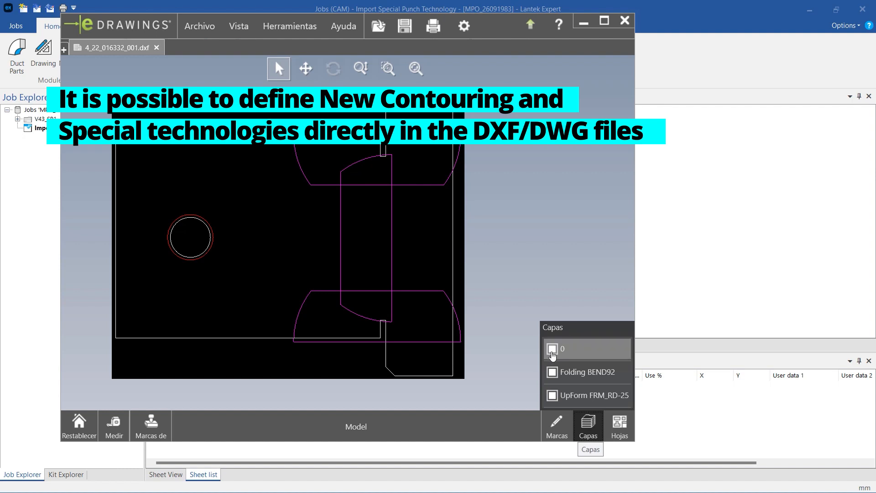
Toggle the visibility of layers 0, Folding BEND92 and UpForm FRM_RD-25 to examine their geometry, and close the DXF viewer.
{"action": "left_click", "coordinate": [552, 351]}
{"action": "left_click", "coordinate": [552, 350]}
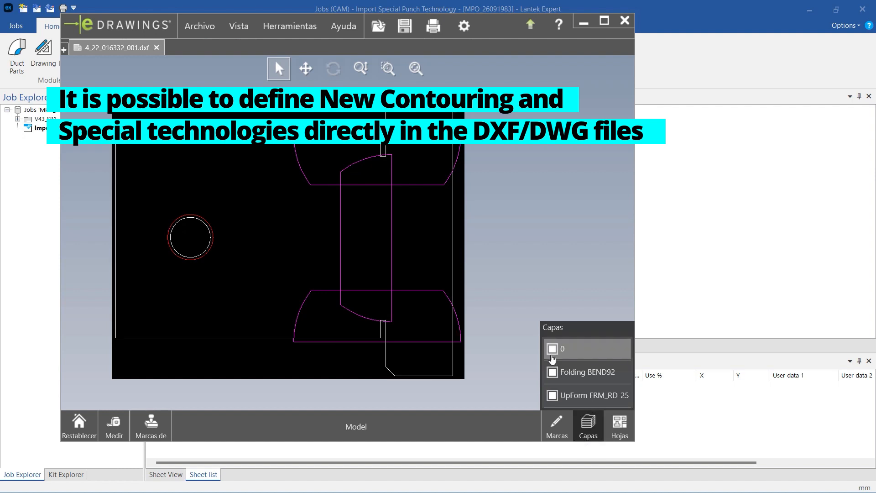
{"action": "left_click", "coordinate": [553, 373]}
{"action": "left_click", "coordinate": [553, 374]}
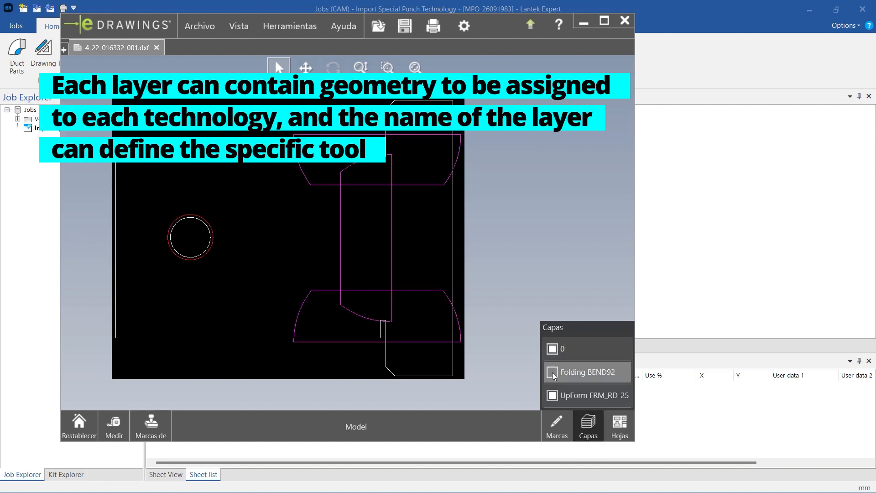
{"action": "left_click", "coordinate": [552, 396]}
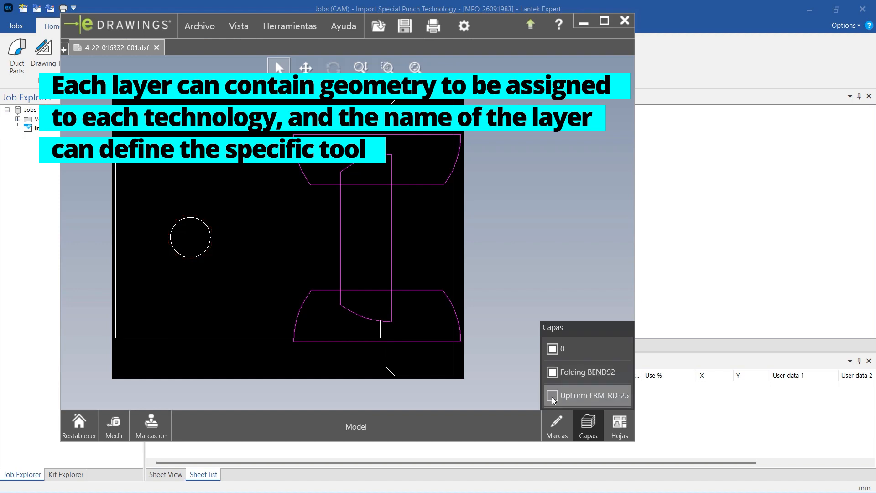
{"action": "left_click", "coordinate": [552, 396]}
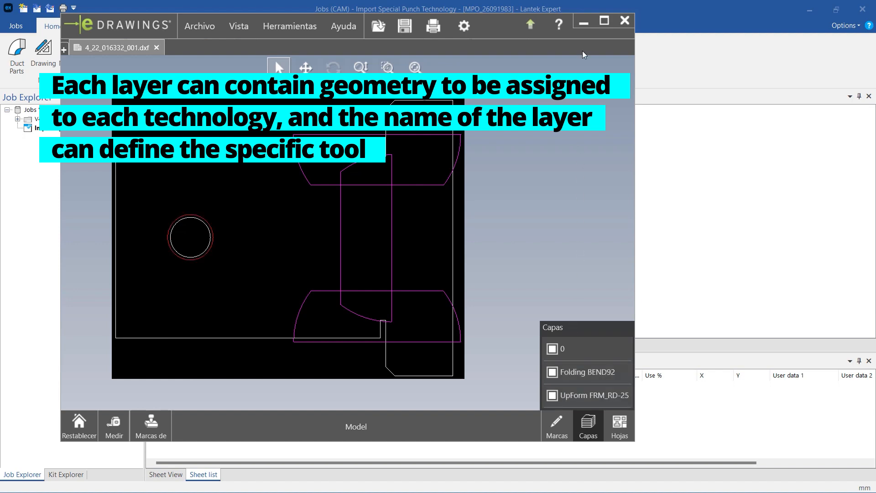
{"action": "left_click", "coordinate": [625, 20]}
Choose 4_22_016332_001.dxf for import and inspect the Folding layer's attribute rule in the importer configuration.
{"action": "double_click", "coordinate": [215, 161]}
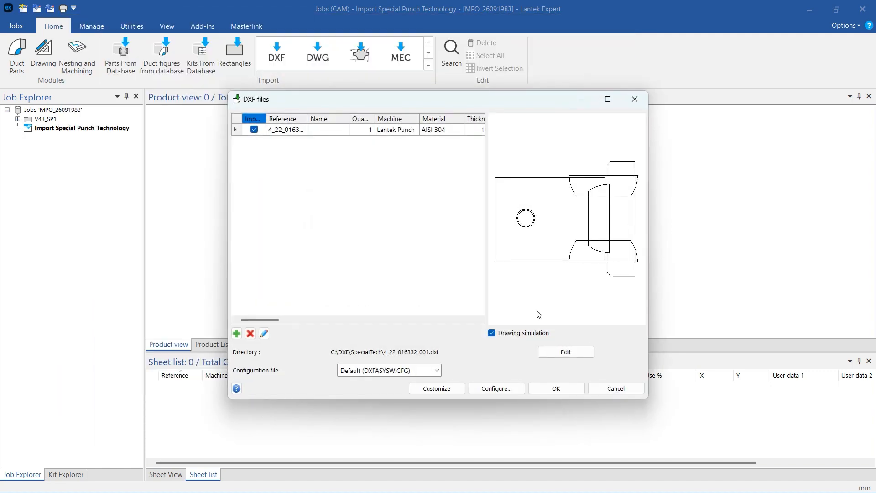
{"action": "left_click", "coordinate": [507, 390]}
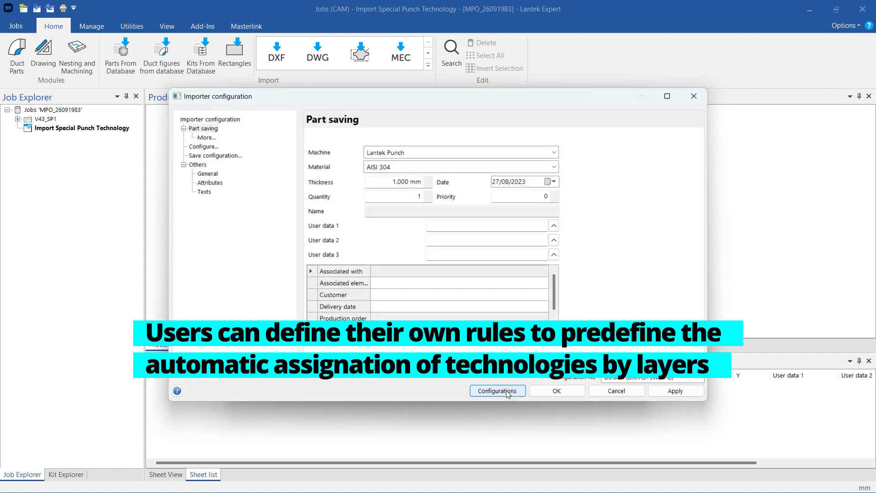
{"action": "left_click", "coordinate": [209, 183]}
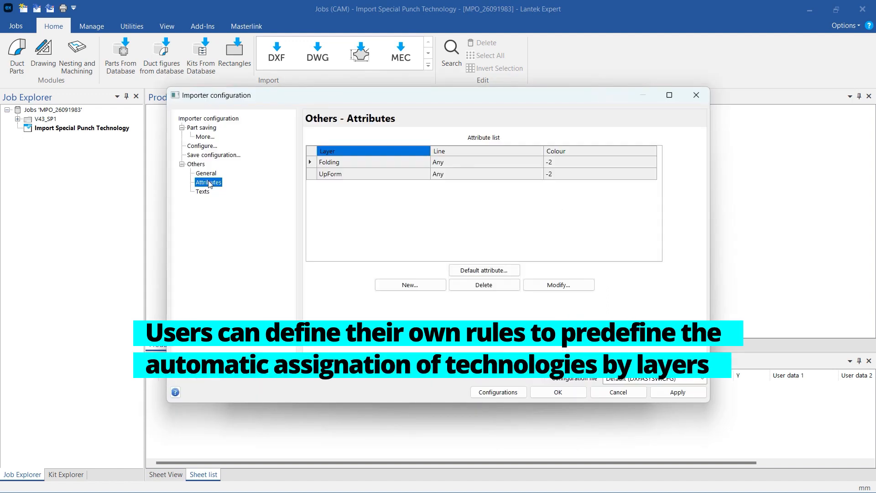
{"action": "left_click", "coordinate": [340, 164]}
{"action": "left_click", "coordinate": [547, 285]}
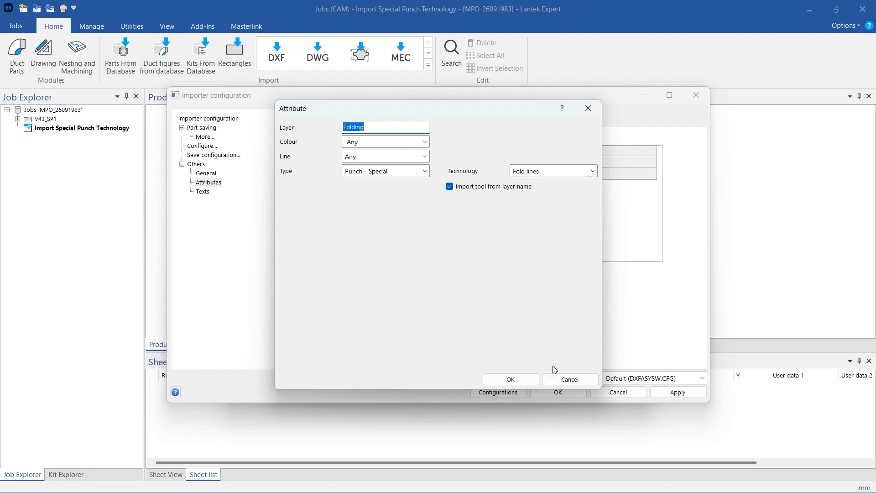
{"action": "left_click", "coordinate": [560, 378]}
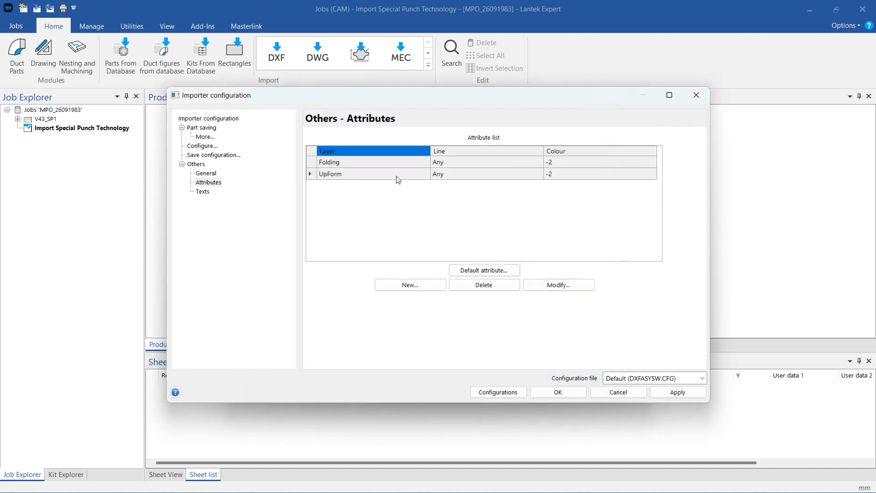
Inspect the UpForm layer's attribute rule, leave the importer configuration unchanged and import the DXF part into the job.
{"action": "left_click", "coordinate": [547, 286]}
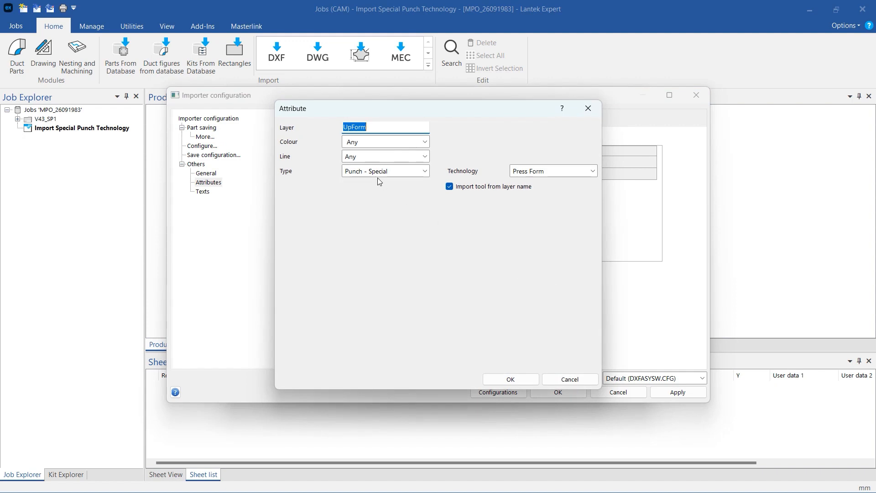
{"action": "left_click", "coordinate": [562, 378]}
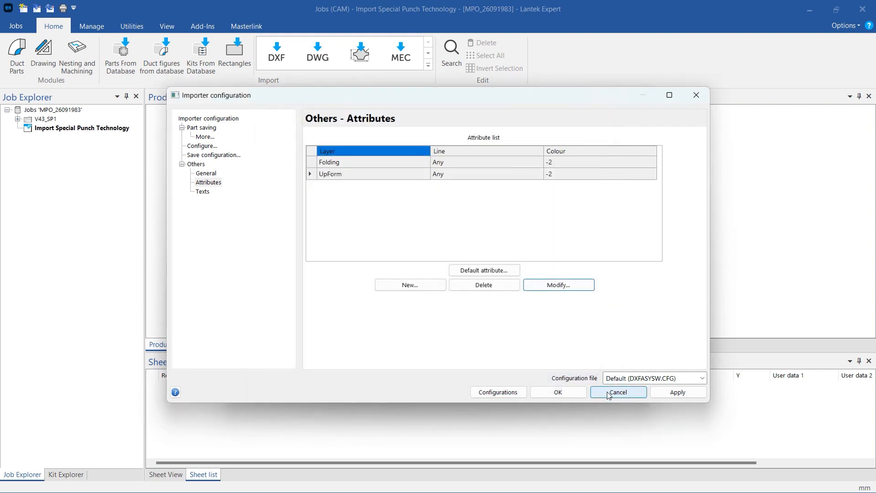
{"action": "left_click", "coordinate": [608, 392]}
{"action": "left_click", "coordinate": [577, 393]}
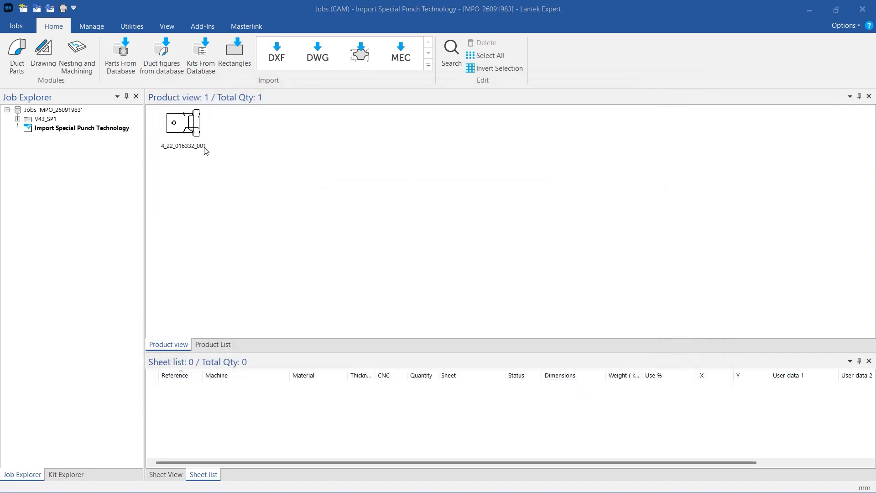
Open the imported part 4_22_016332_001 for drawing and inspect the technology and tool of its outer circle.
{"action": "right_click", "coordinate": [184, 133]}
{"action": "left_click", "coordinate": [201, 149]}
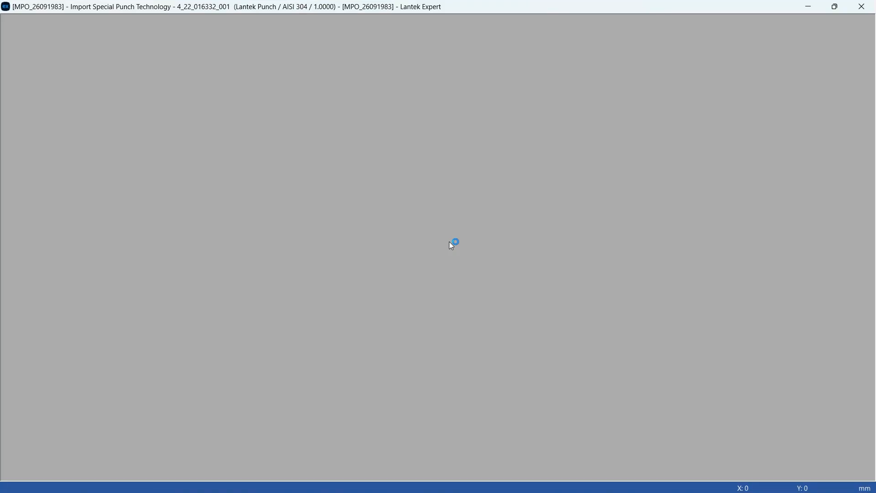
{"action": "scroll", "coordinate": [449, 244], "scroll_direction": "down", "scroll_amount": 1}
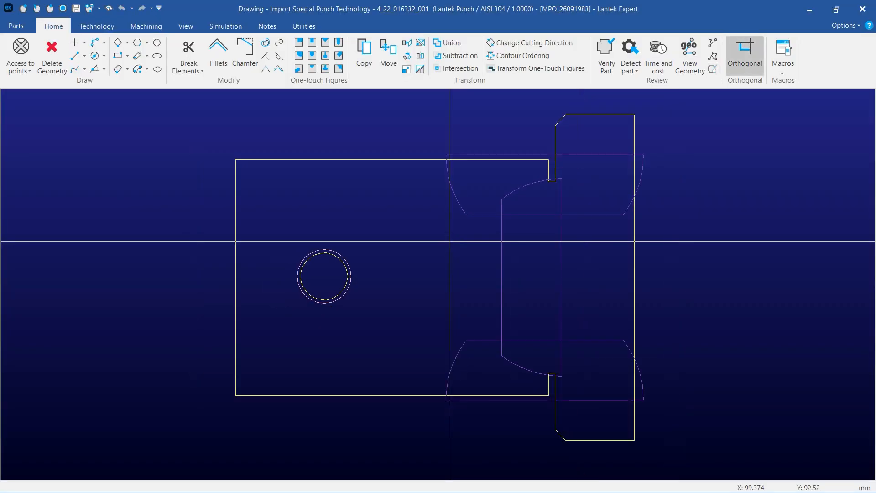
{"action": "mouse_move", "coordinate": [477, 215]}
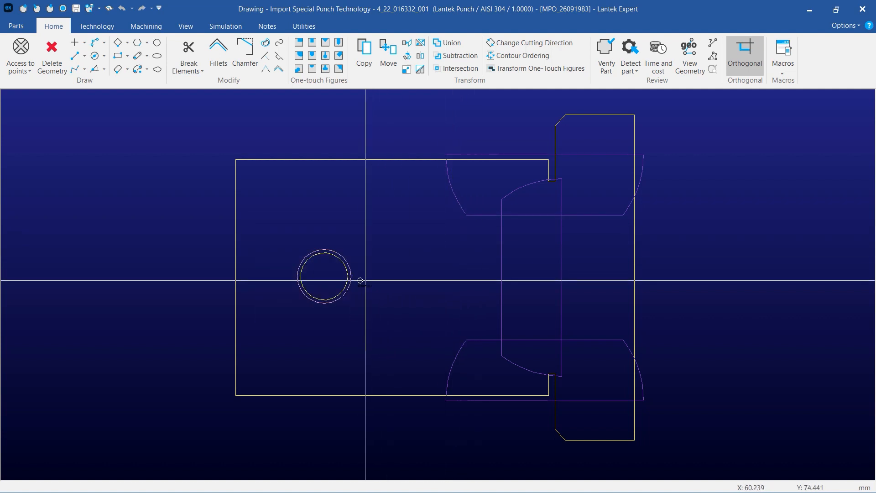
{"action": "mouse_move", "coordinate": [353, 282]}
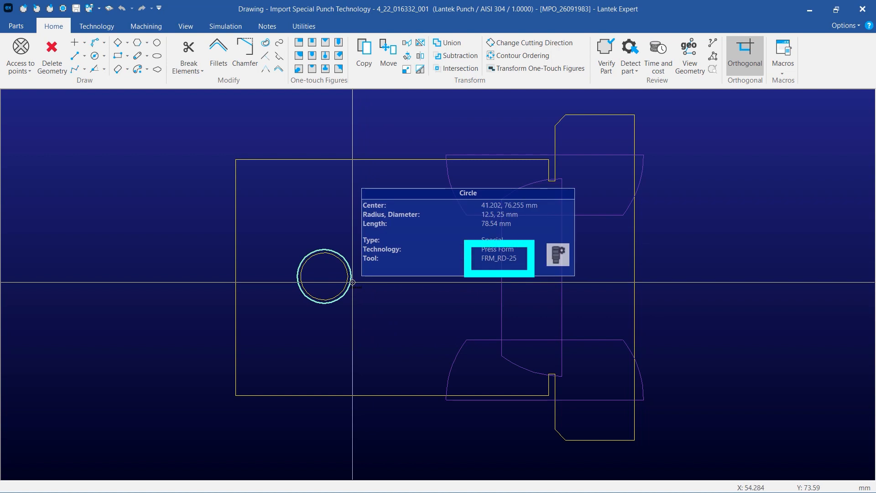
Machine the imported part automatically.
{"action": "left_click", "coordinate": [153, 25]}
{"action": "left_click", "coordinate": [12, 51]}
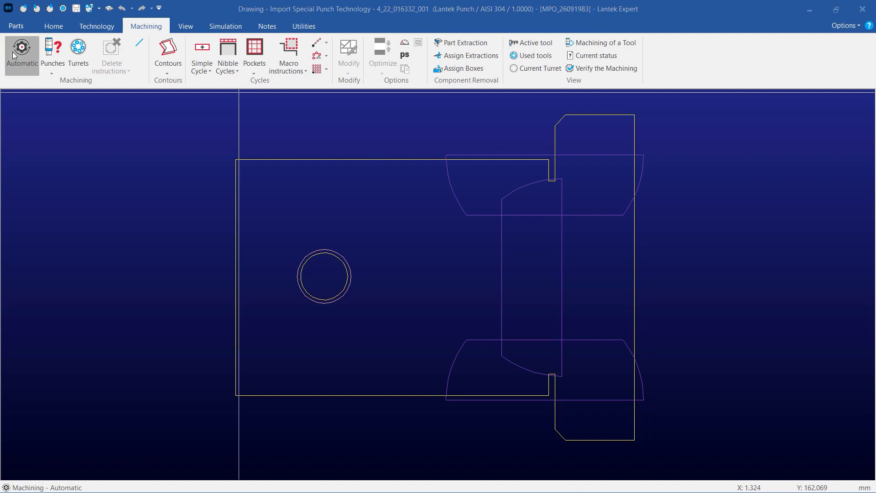
{"action": "left_click", "coordinate": [513, 372]}
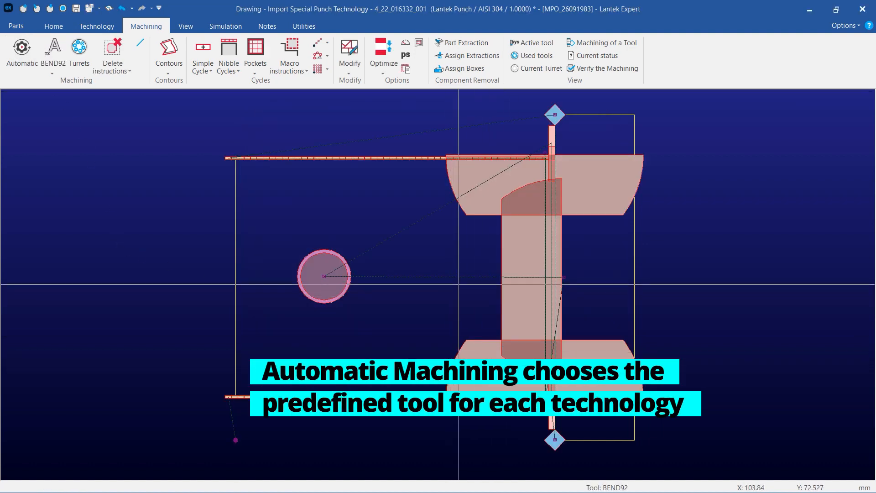
Inspect the machining properties of the upper fold-line punch and the circle's forming punch, and close the machining details.
{"action": "right_click", "coordinate": [485, 189]}
{"action": "left_click", "coordinate": [491, 193]}
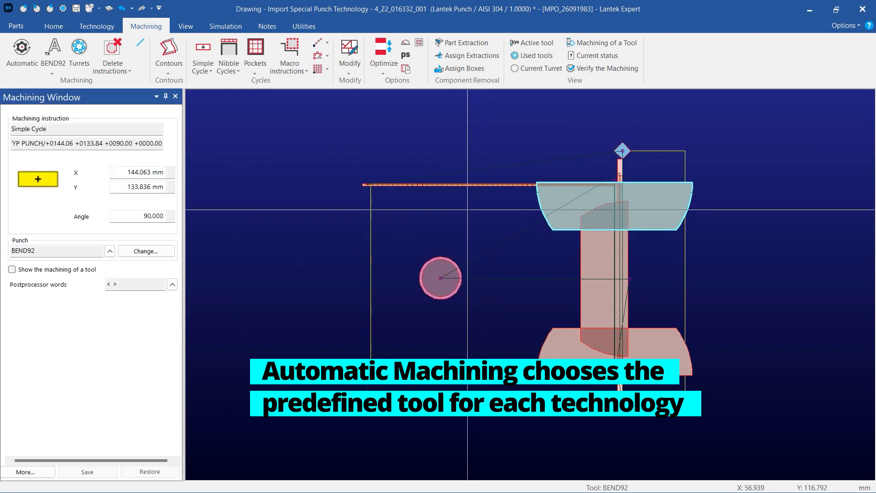
{"action": "right_click", "coordinate": [445, 259]}
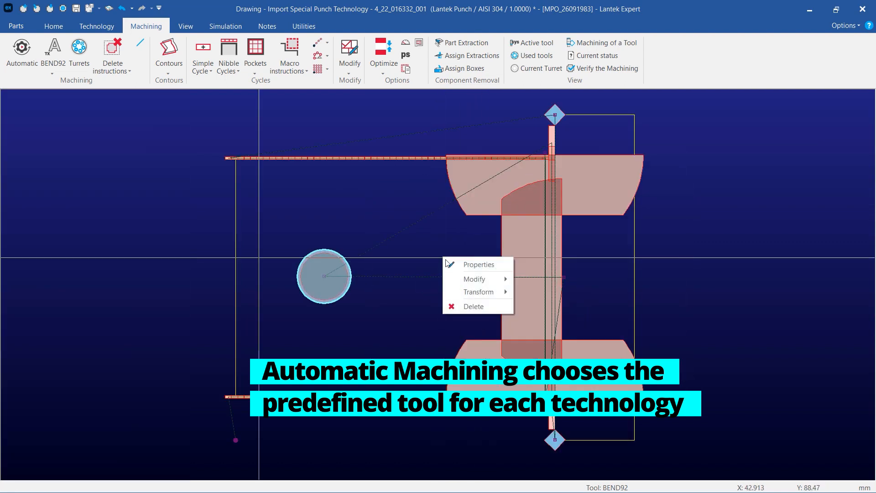
{"action": "left_click", "coordinate": [447, 263]}
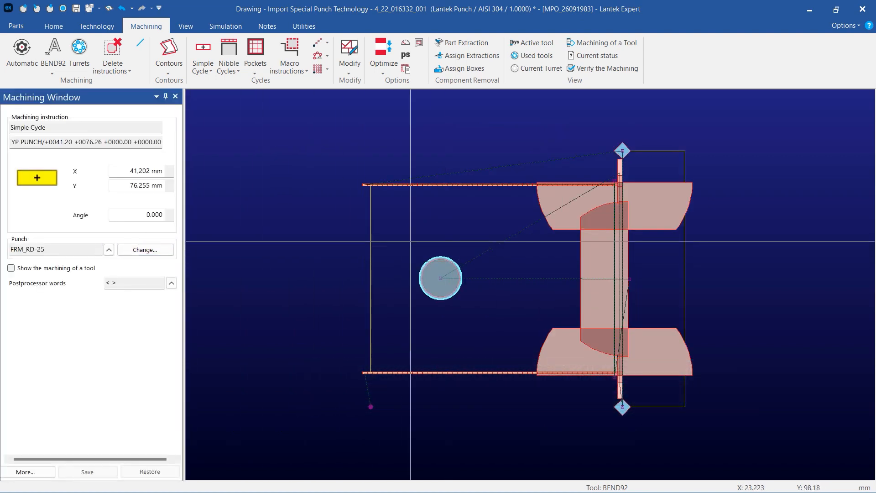
{"action": "left_click", "coordinate": [175, 96]}
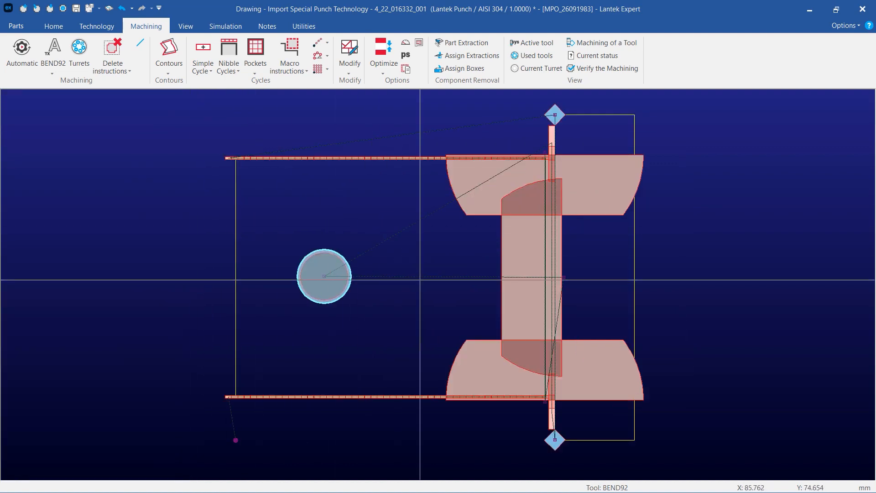